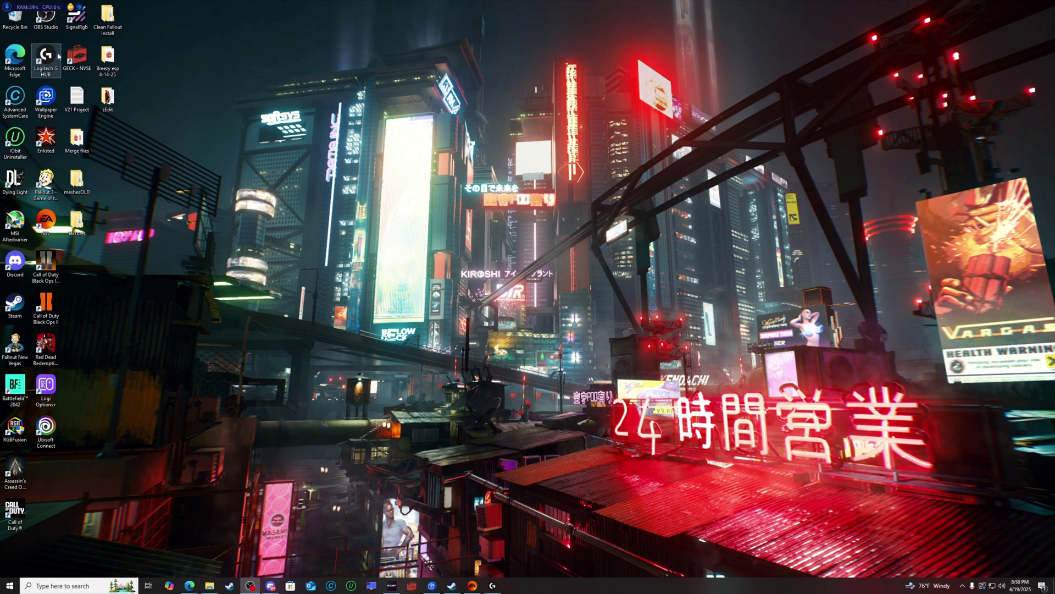
Step: Launch the GECK – NVSE editor, bring up its list of data files and reposition that dialog
double_click(77, 57)
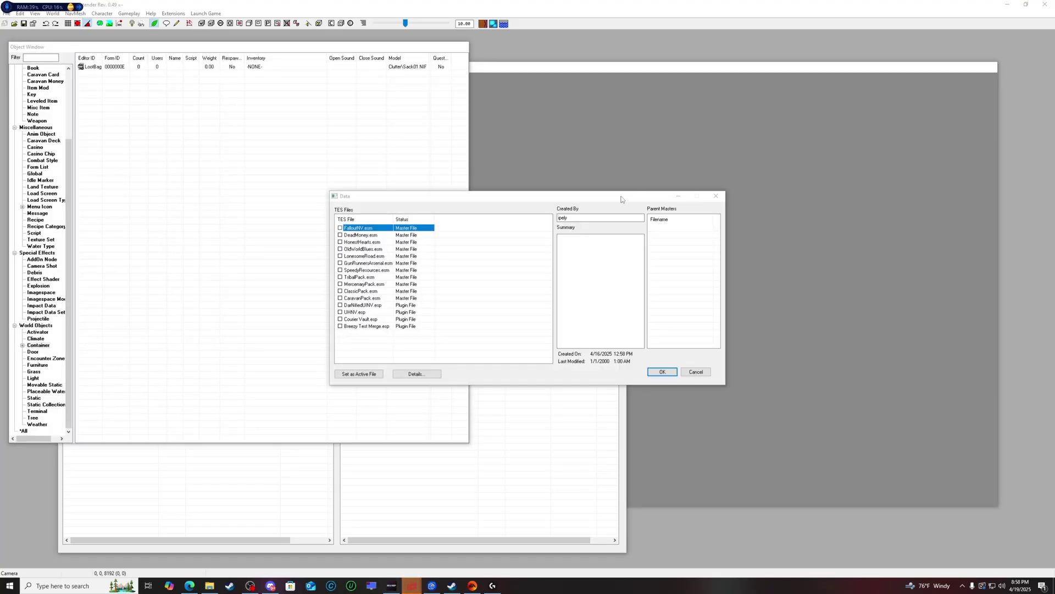
left_click_drag(621, 196, 331, 64)
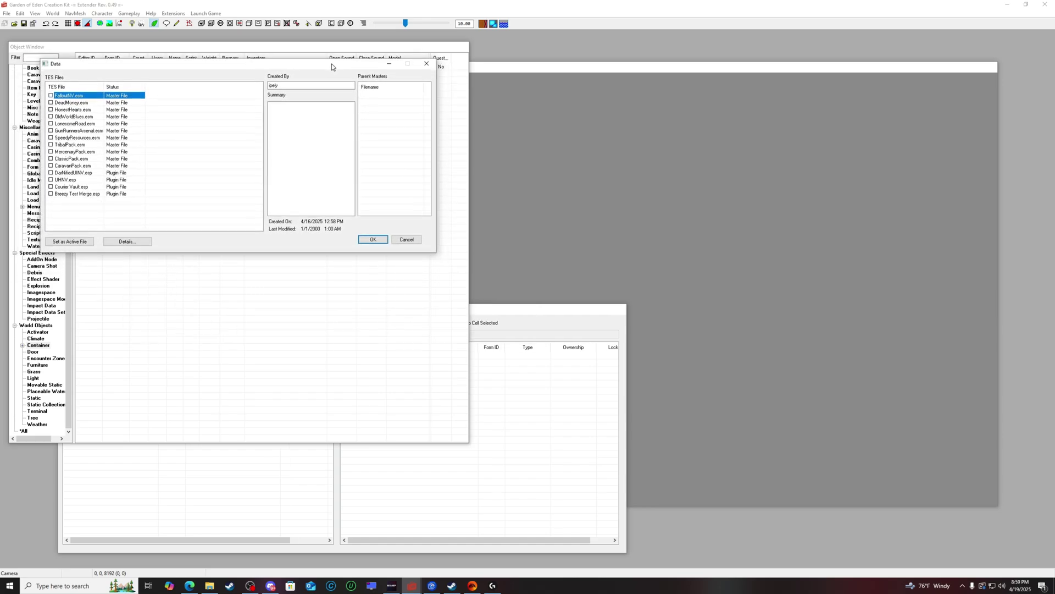
left_click_drag(332, 64, 354, 76)
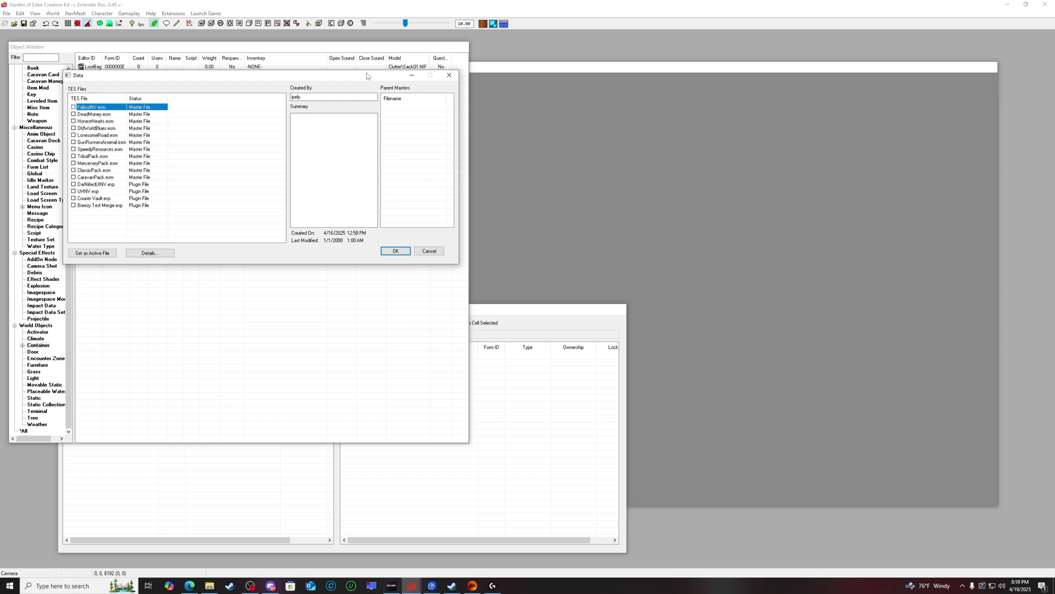
left_click_drag(326, 75, 501, 110)
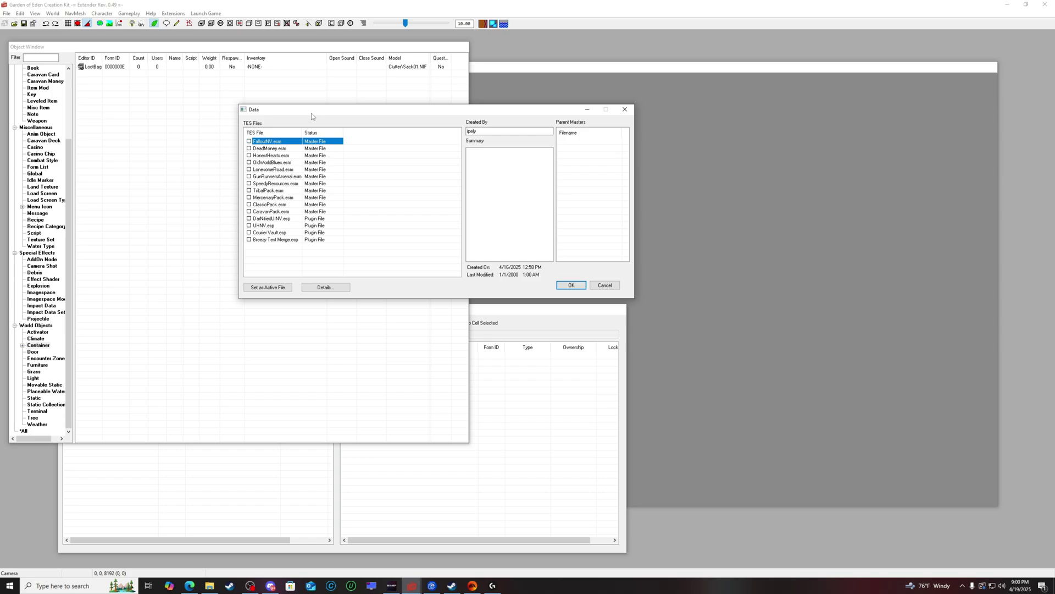
Step: Load the master files FalloutNV.esm, DeadMoney.esm, HonestHearts.esm, OldWorldBlues.esm and LonesomeRoad.esm into the editor
double_click(288, 143)
left_click(286, 170)
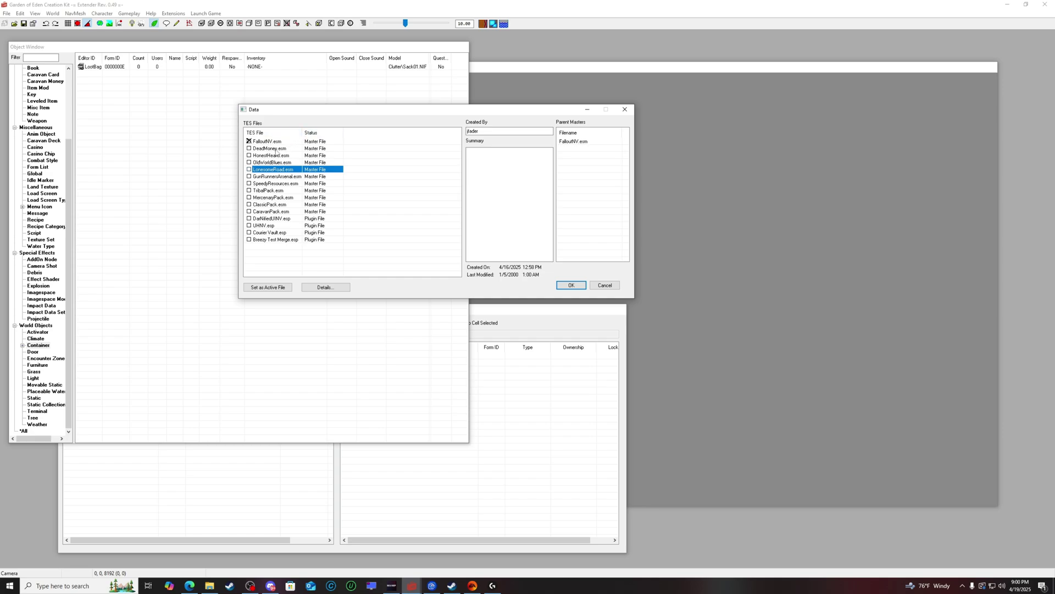
double_click(275, 149)
double_click(273, 155)
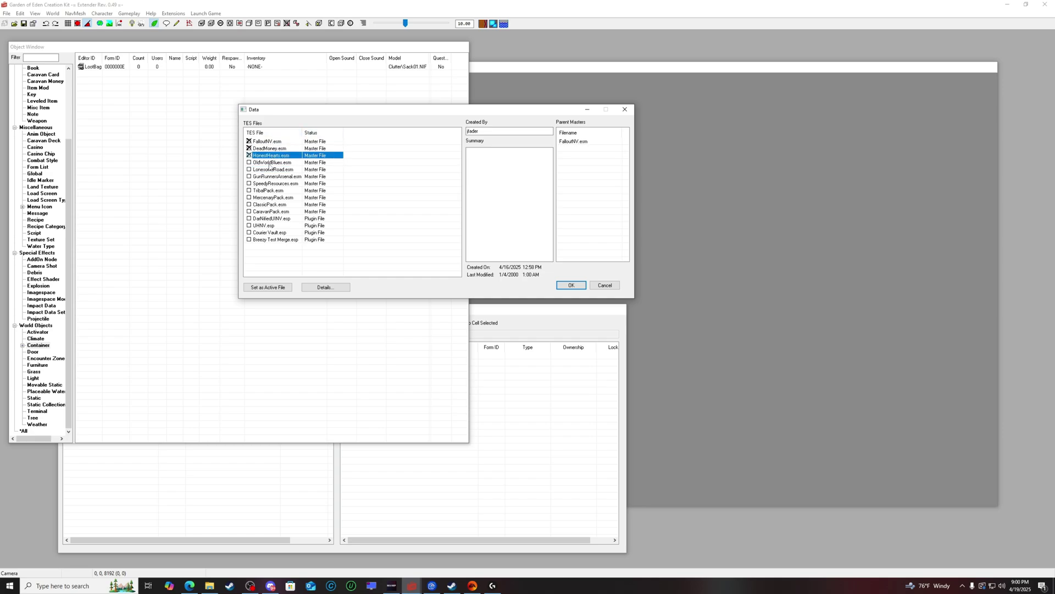
double_click(269, 162)
double_click(269, 169)
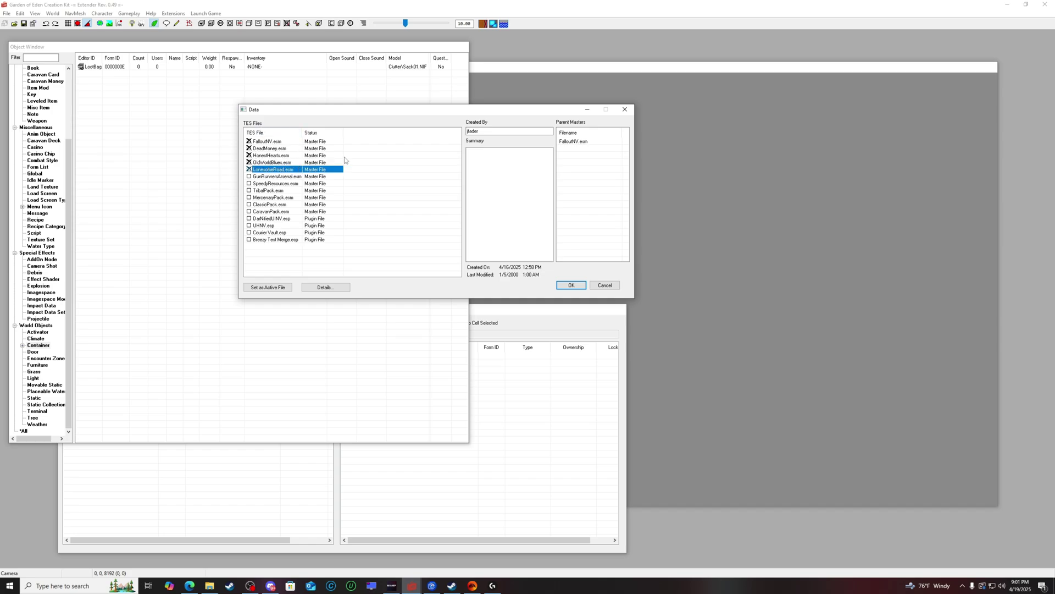
left_click(571, 286)
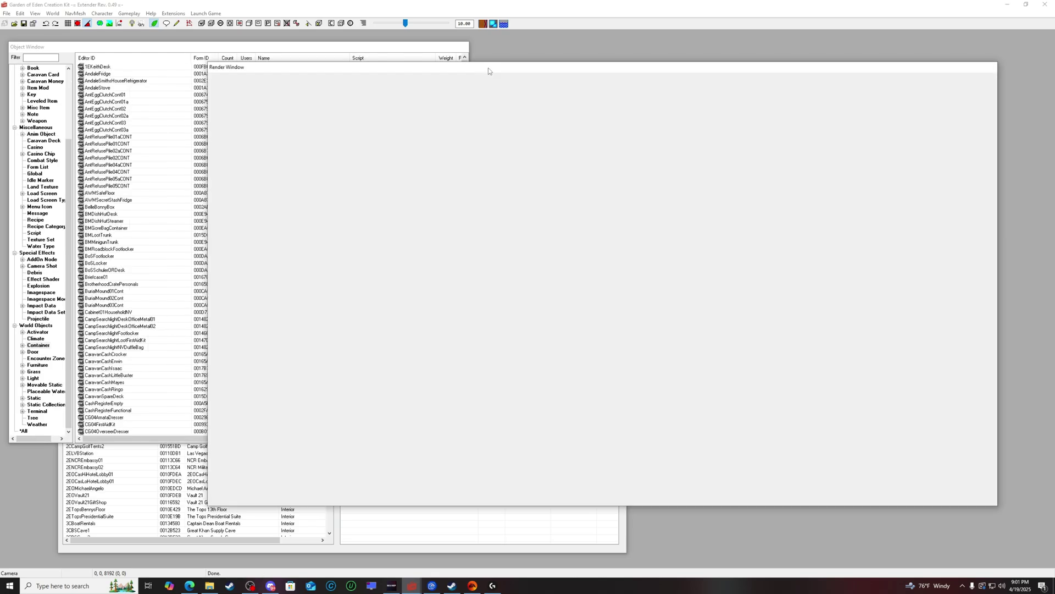
Step: Save the new plugin in the Fallout New Vegas Data folder as an ESM file named "Interior Youtue"
left_click_drag(530, 47, 539, 40)
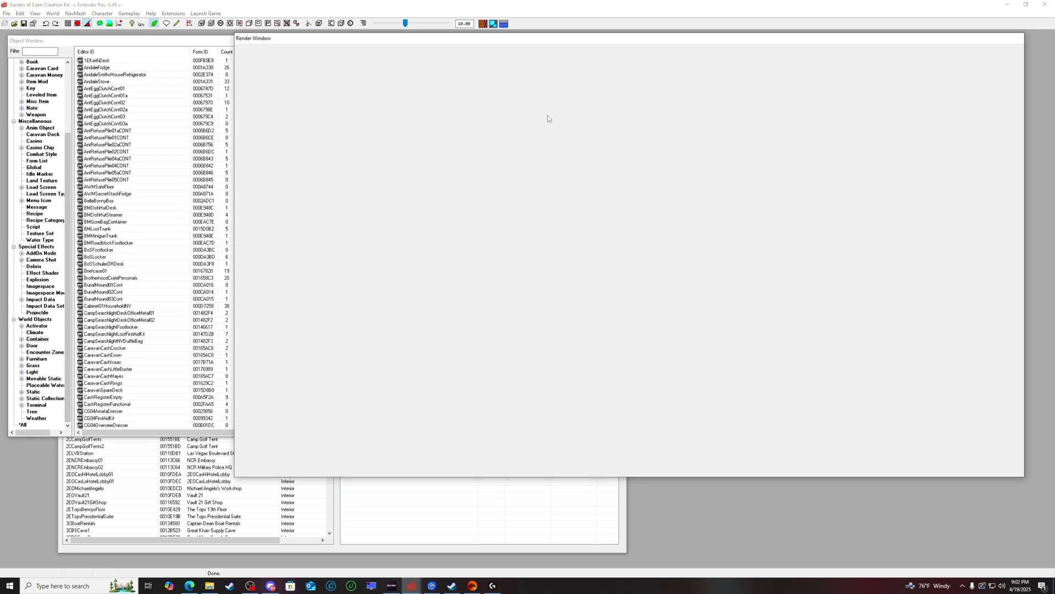
left_click(7, 14)
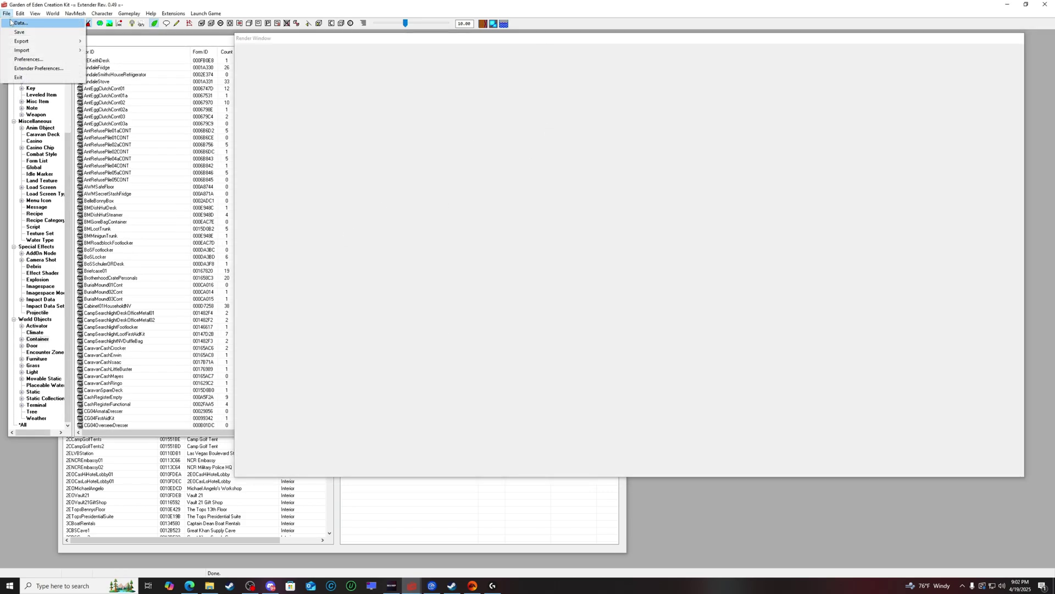
left_click(17, 33)
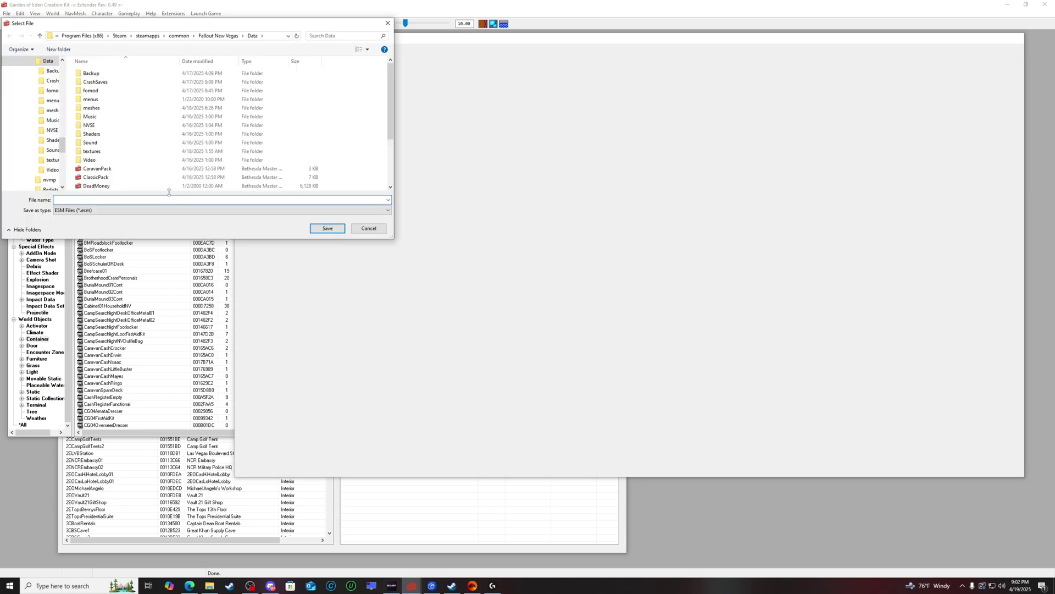
type("Interior Youtue")
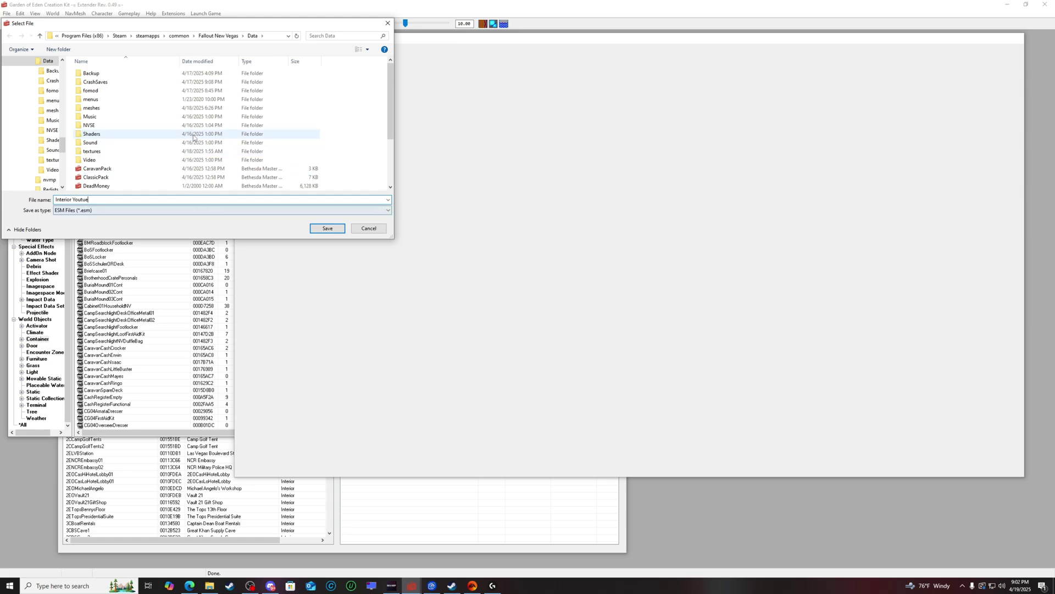
left_click(327, 228)
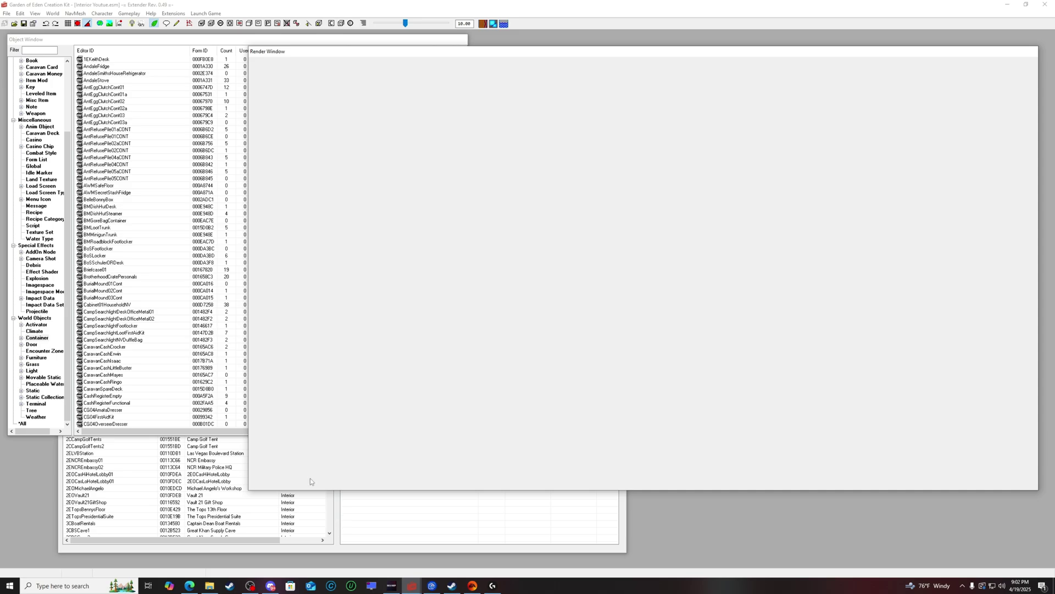
Step: Create a new interior cell with the editor ID 01Breezyhousehomeyoutubewhatever and sort the cell list by name
left_click(53, 15)
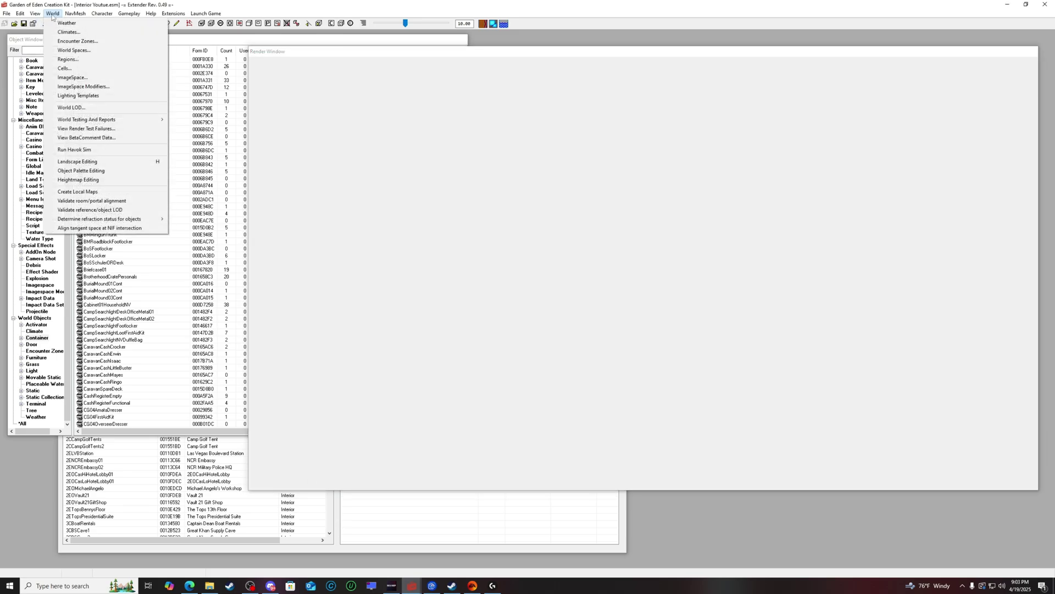
left_click(64, 69)
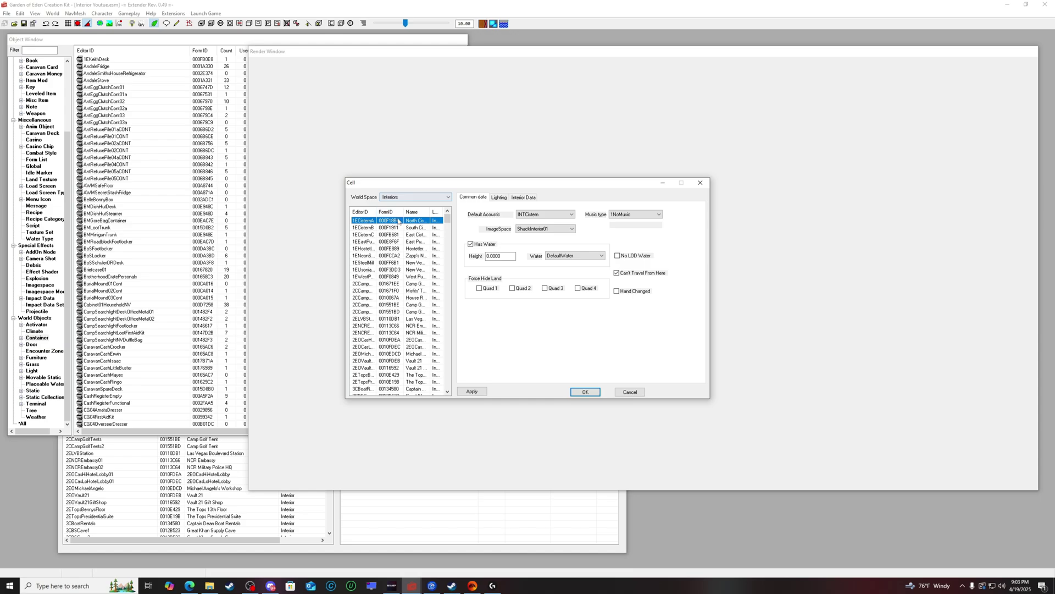
left_click(399, 305)
right_click(404, 303)
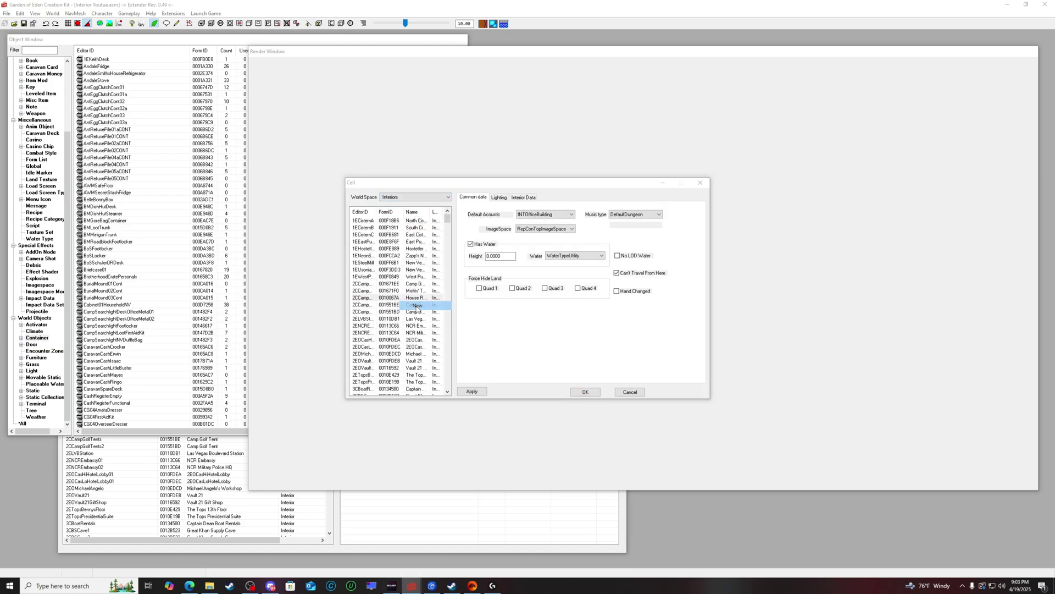
left_click(417, 306)
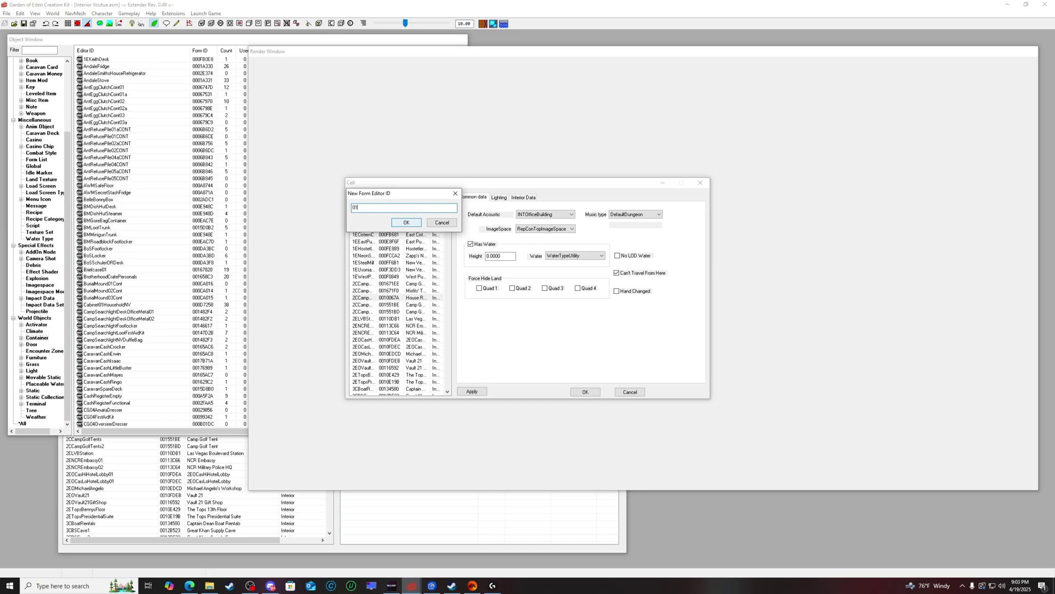
type("zyhousehome youtube whatever")
key("Return")
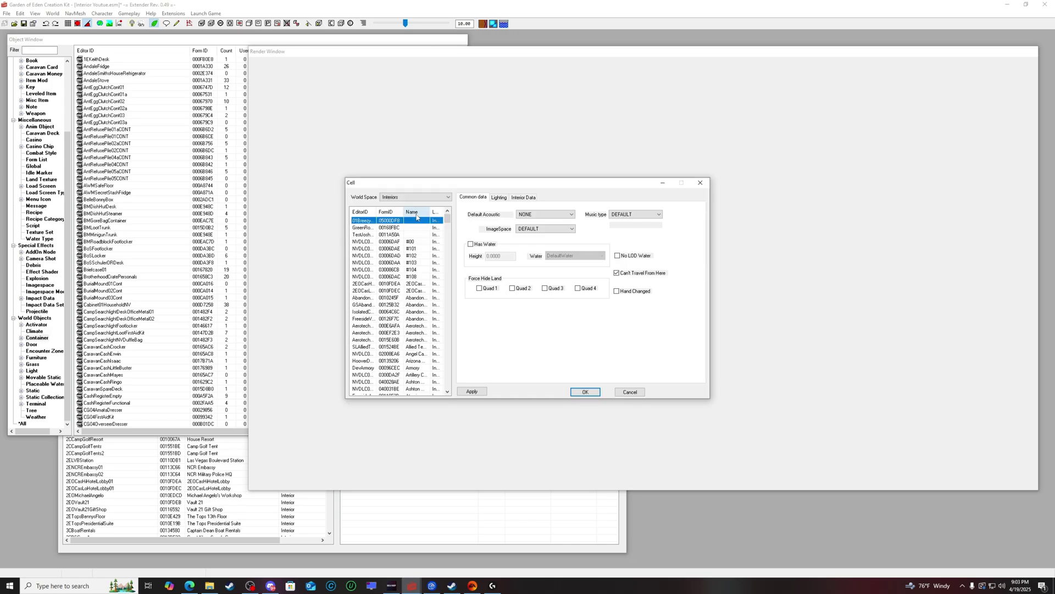
left_click(406, 211)
Step: Set the new cell's default acoustic to INTGomorrah and its image space to AtomicWranglerImageSpace
left_click(545, 214)
scroll(576, 269, "down", 13)
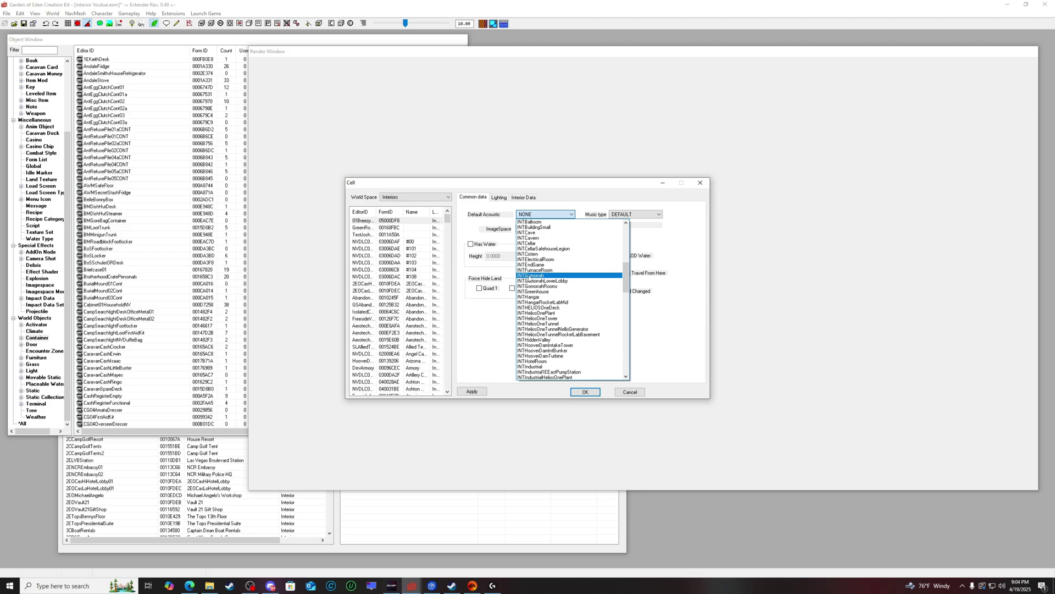
left_click(536, 276)
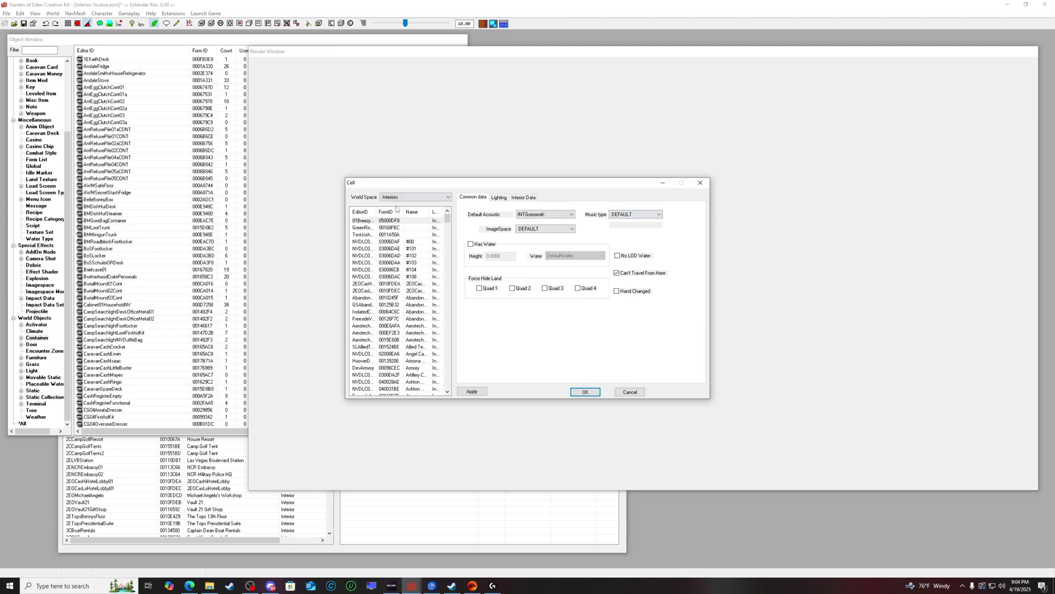
left_click(534, 229)
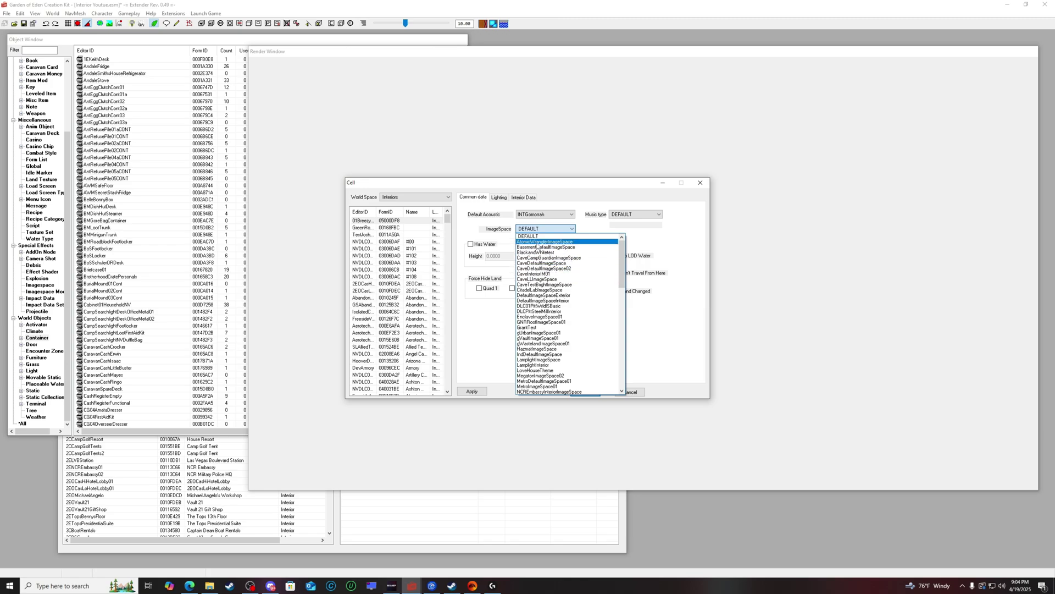
left_click(537, 243)
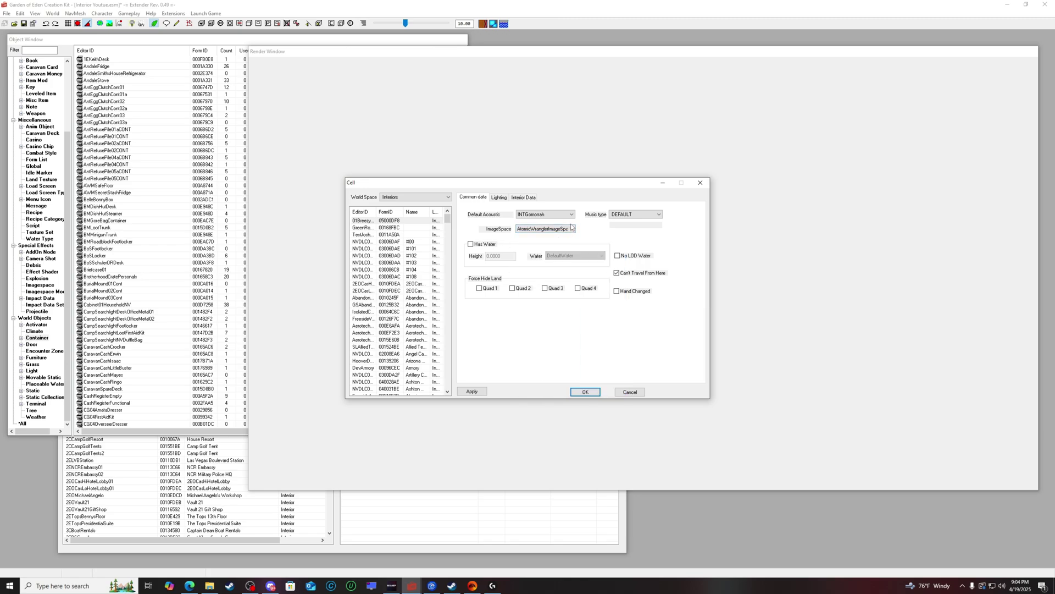
Step: Assign the AtomicWranglerInteriorTemplate lighting template to the new cell and look through the other templates and the cell list
left_click(498, 198)
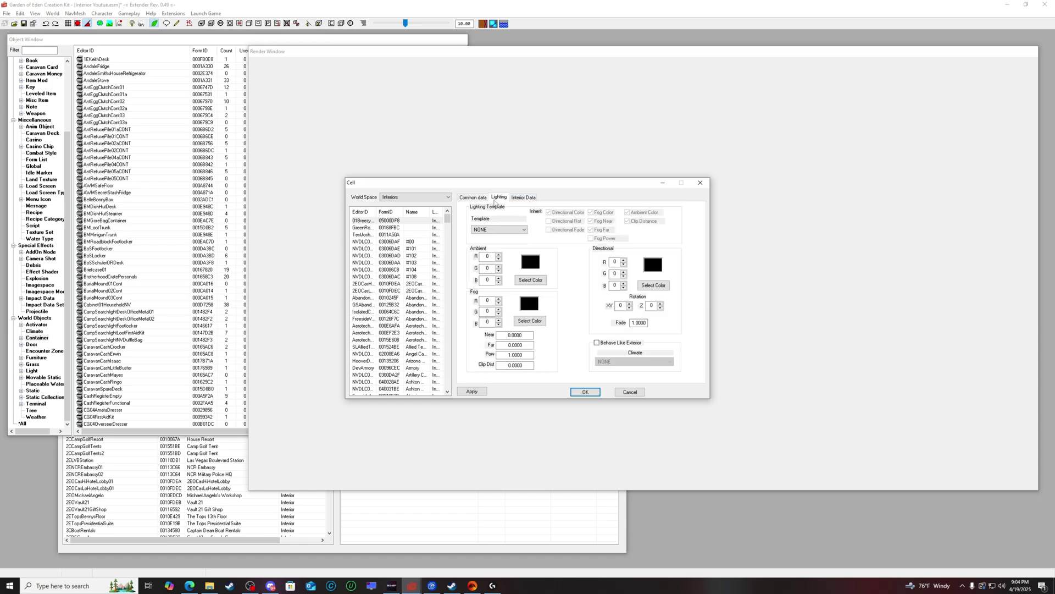
left_click(507, 230)
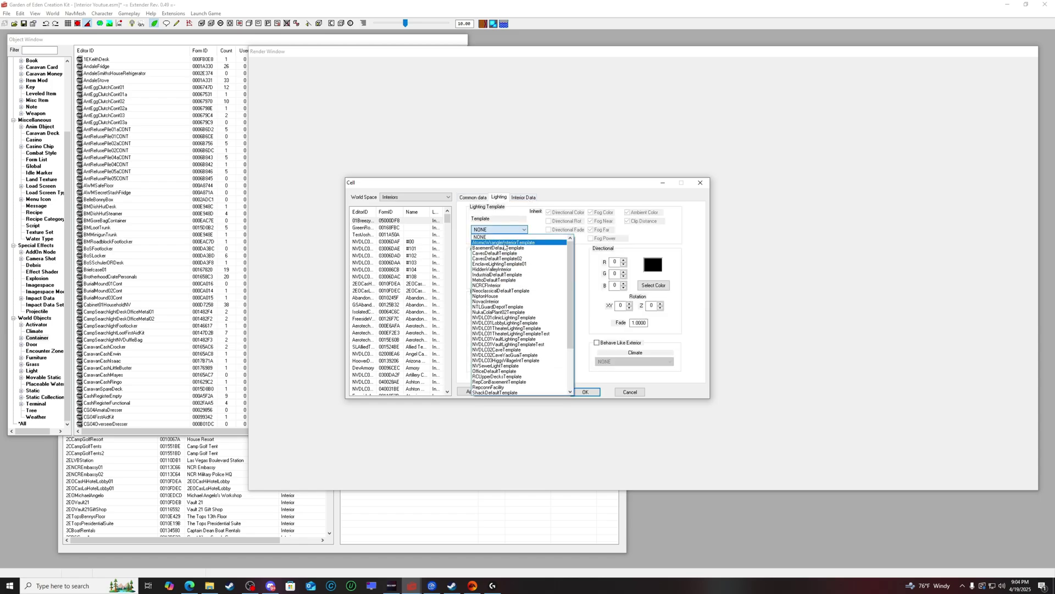
left_click(536, 243)
left_click(515, 230)
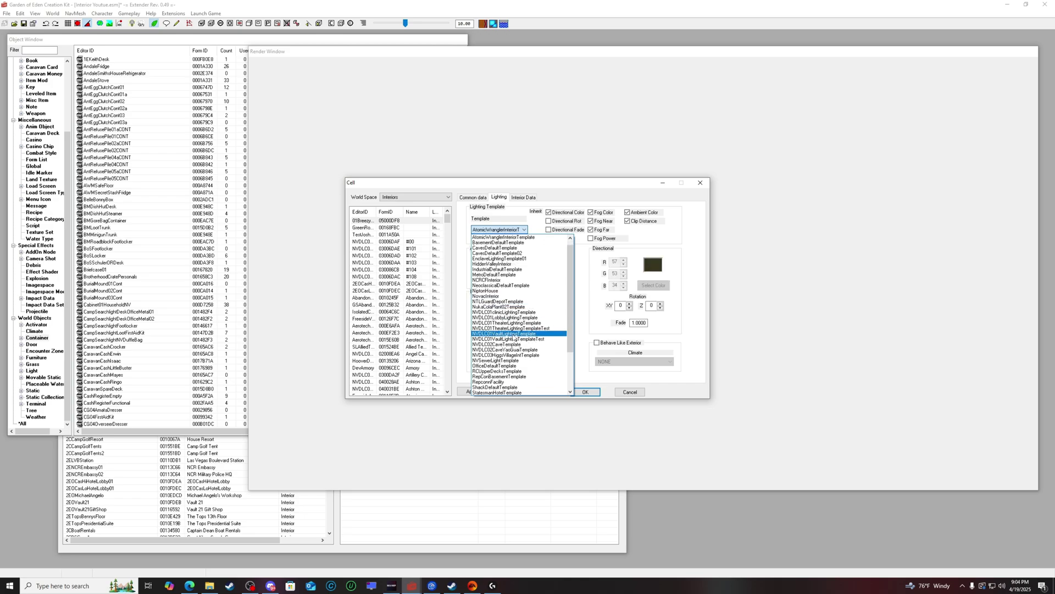
scroll(515, 333, "down", 4)
scroll(515, 333, "up", 4)
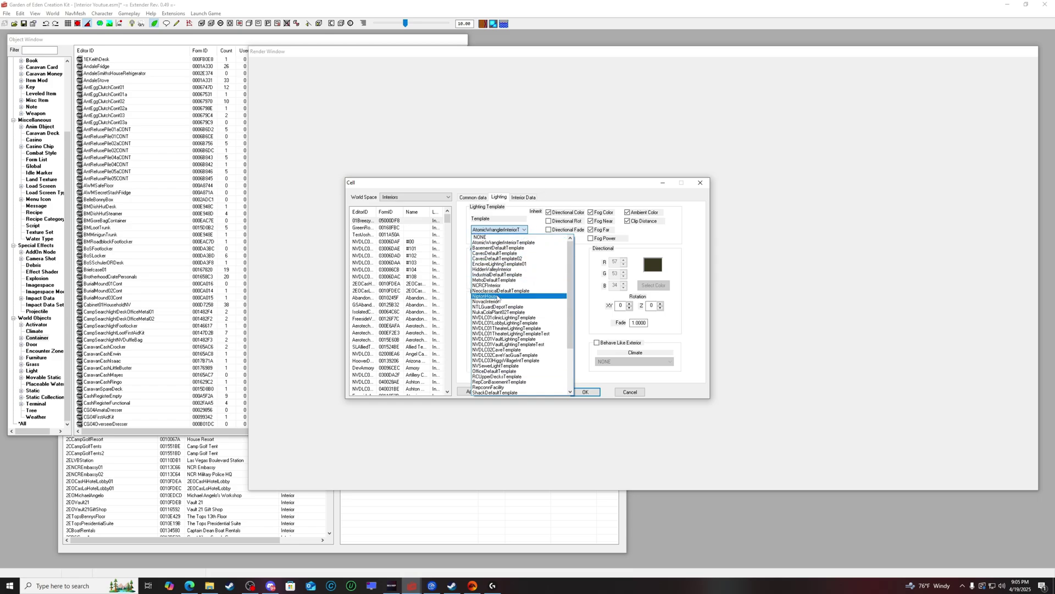
left_click(495, 230)
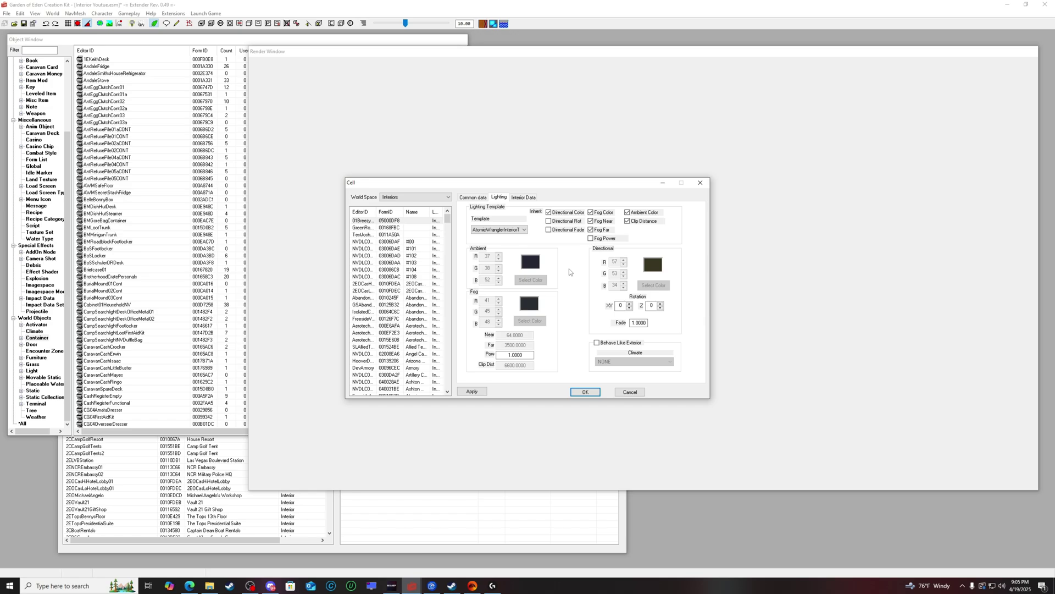
scroll(394, 329, "down", 5)
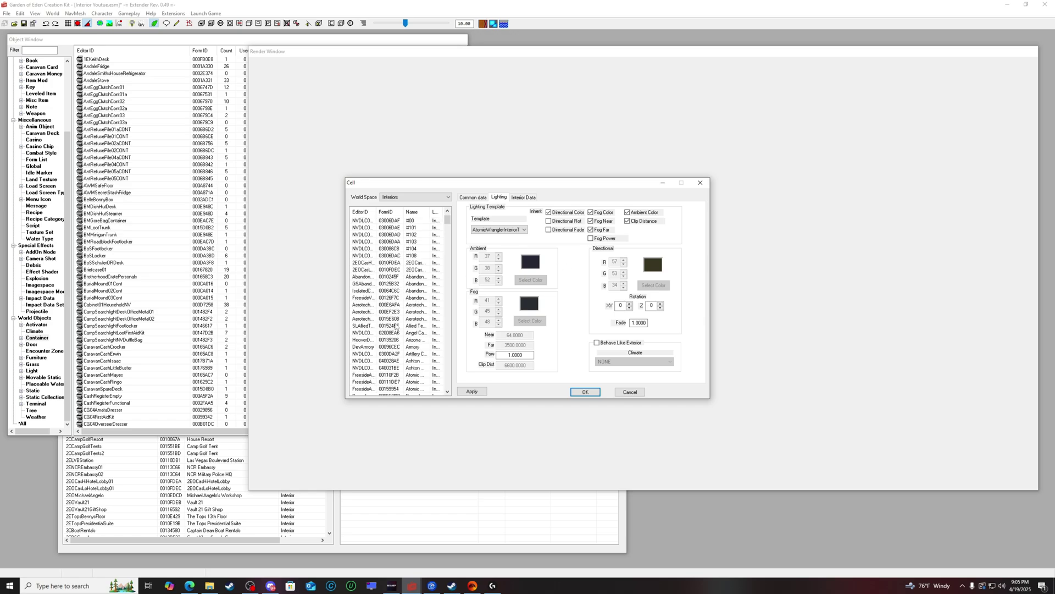
scroll(397, 323, "up", 5)
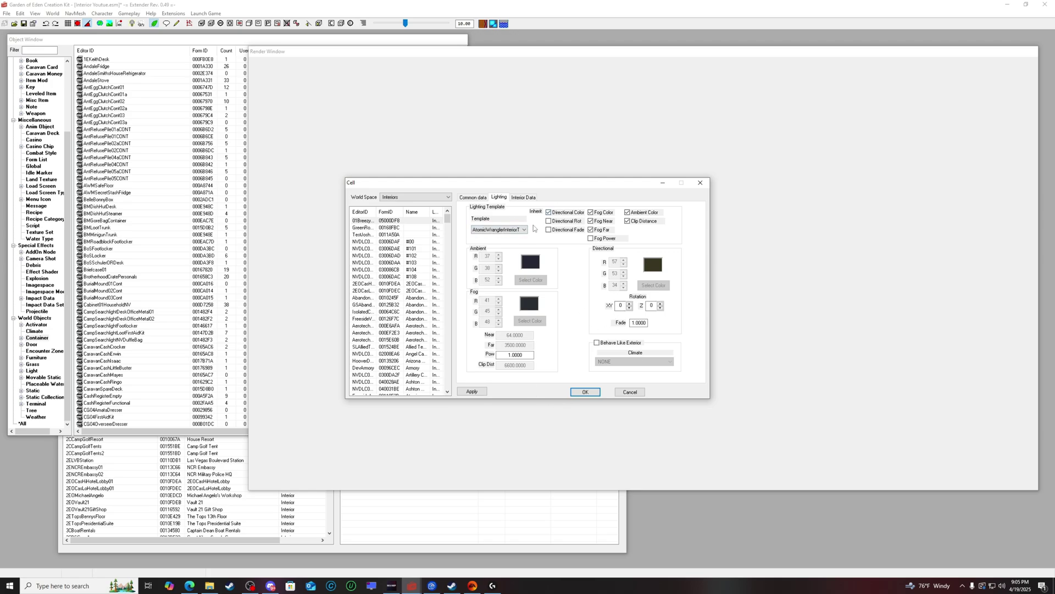
Step: Open the new cell's interior data, rearrange the windows to uncover the Cell dialog, and name the cell Breezy House
left_click(527, 198)
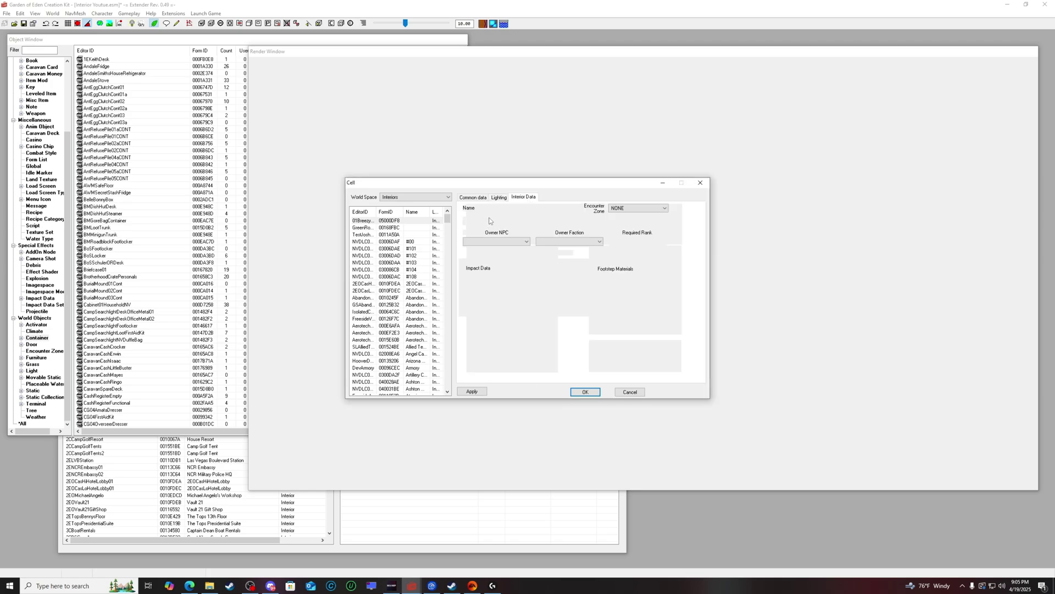
left_click(701, 183)
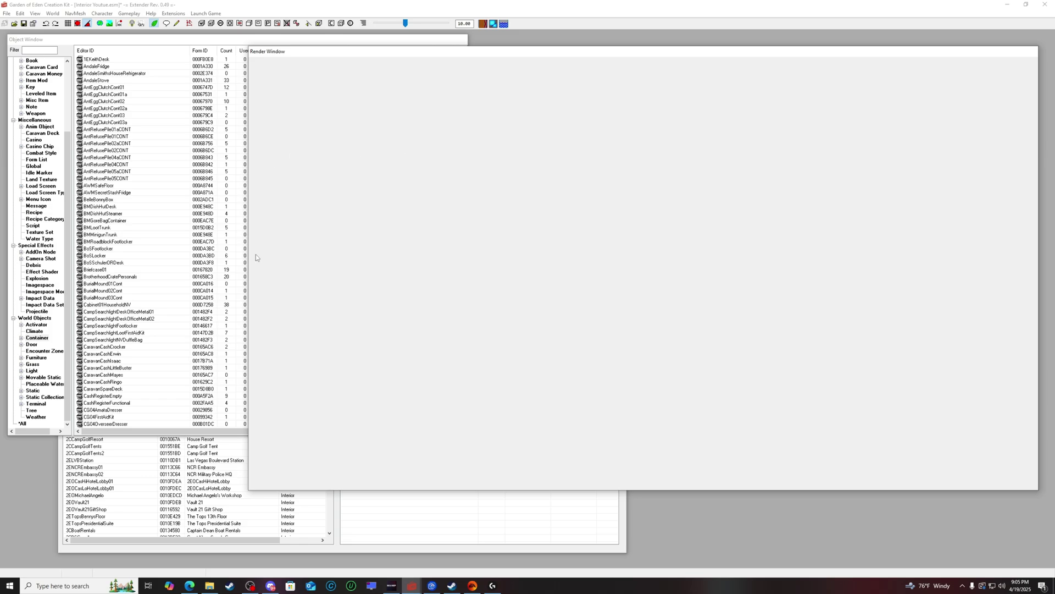
left_click(273, 46)
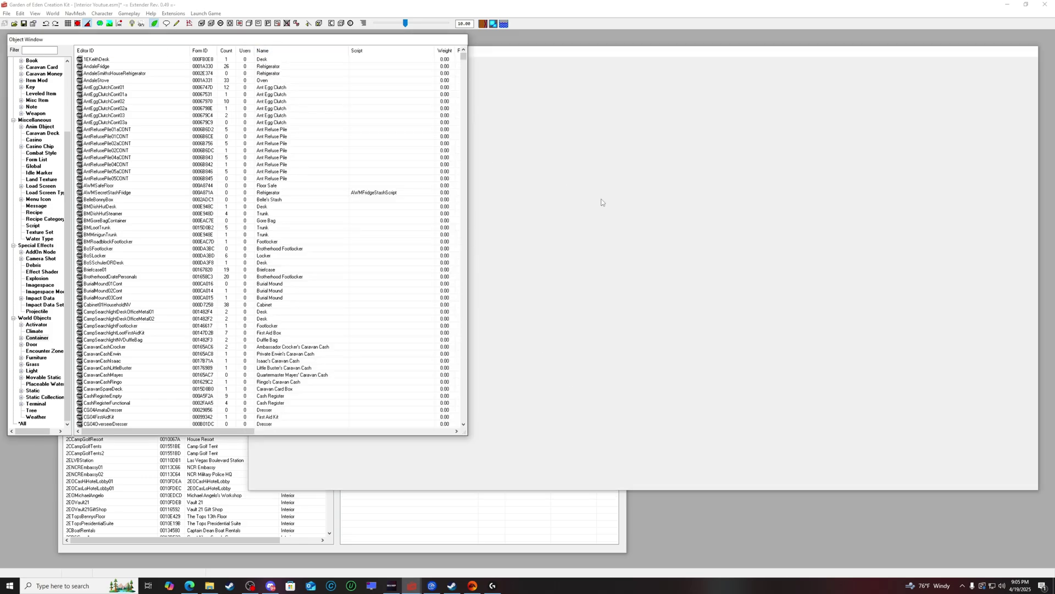
left_click(540, 500)
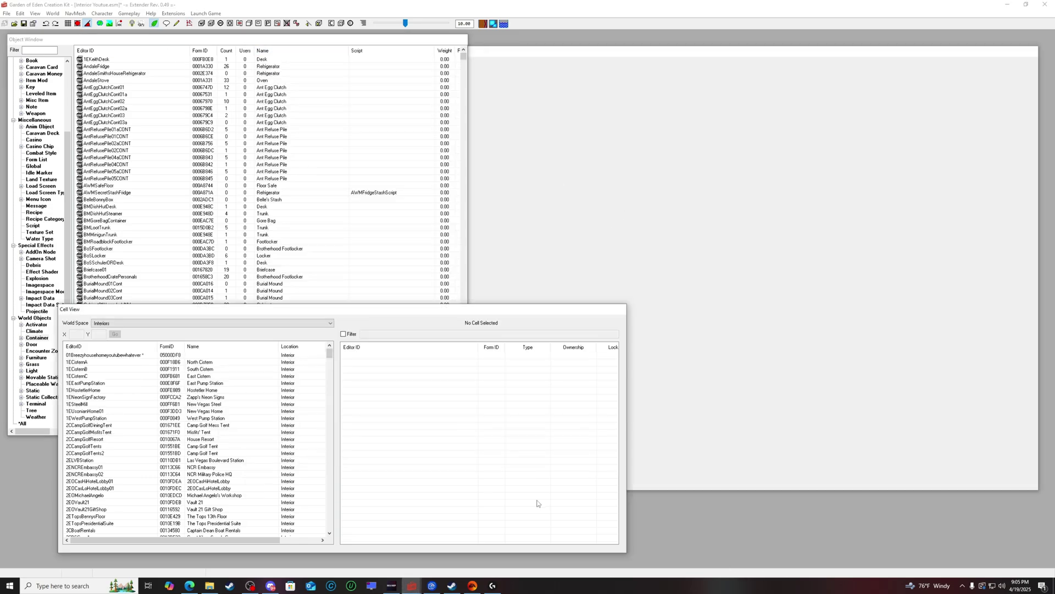
left_click_drag(501, 51, 442, 288)
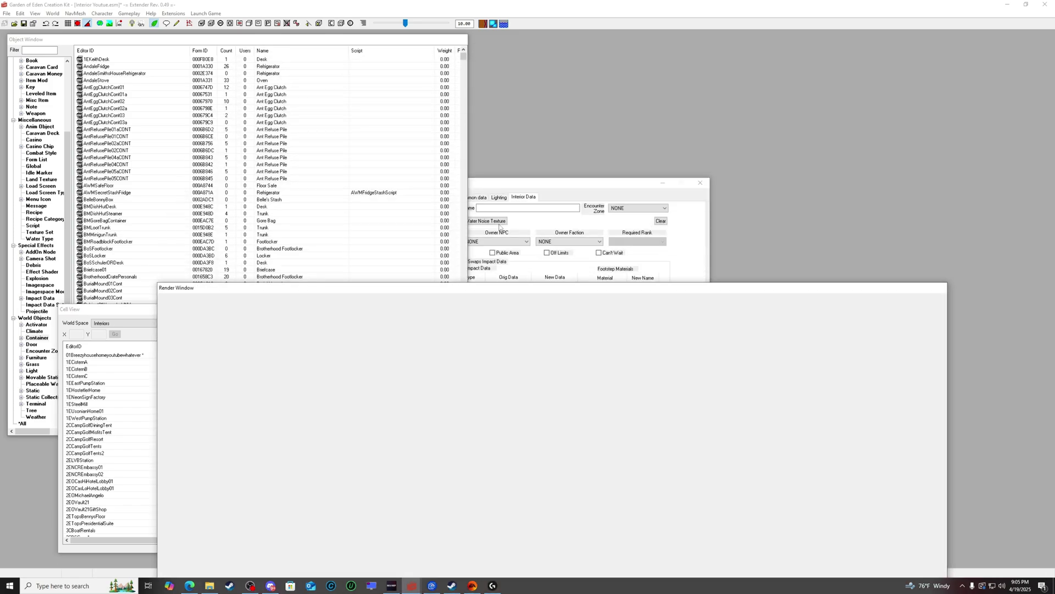
left_click_drag(553, 188, 514, 147)
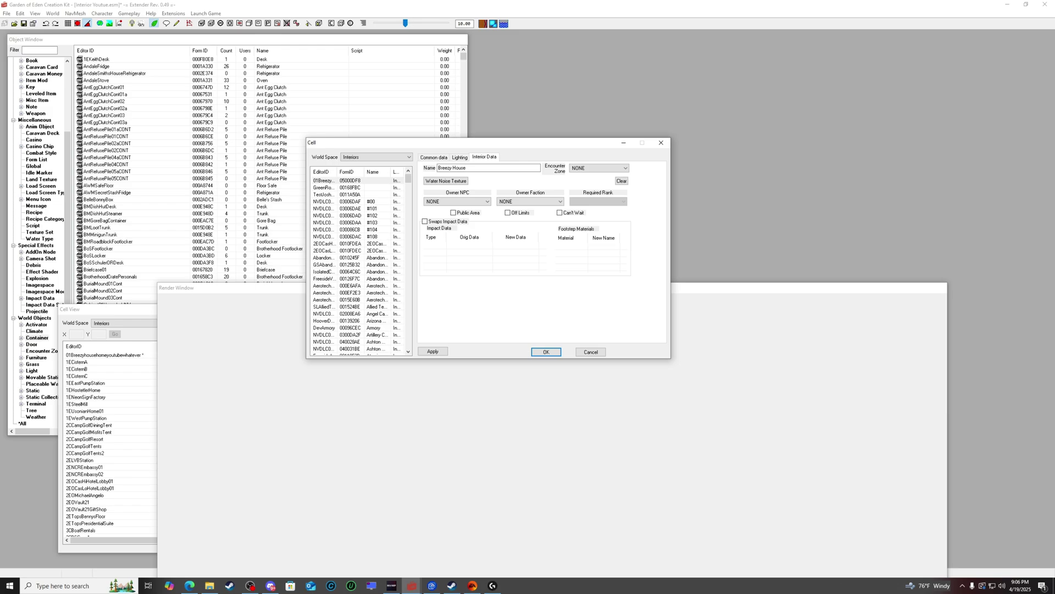
Step: Apply and close the new cell's settings, then sort the interior cell list by name
left_click(433, 351)
left_click(546, 351)
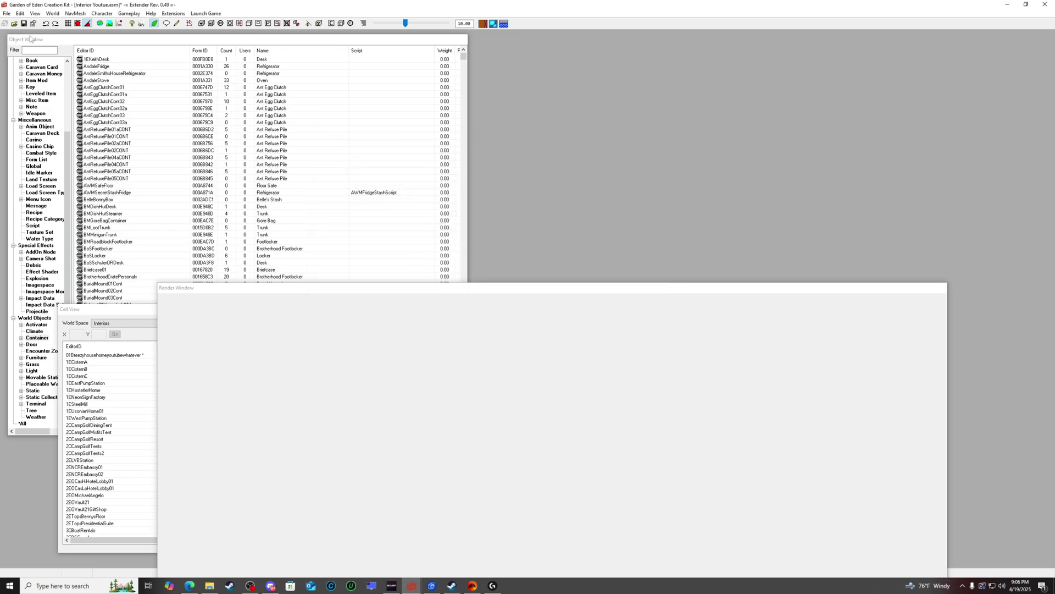
left_click_drag(207, 313, 232, 143)
left_click(220, 177)
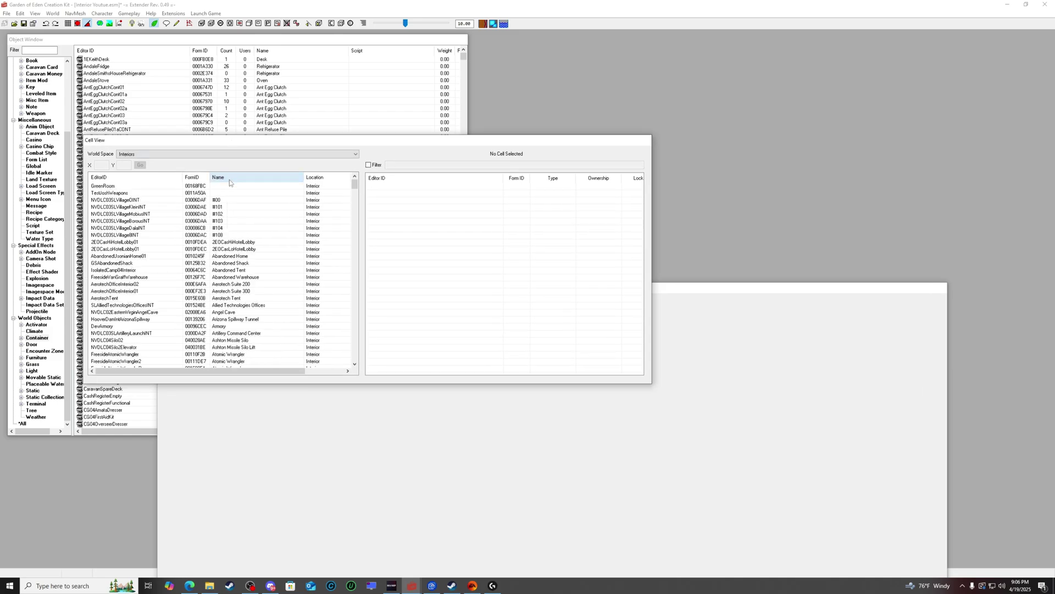
scroll(250, 246, "down", 3)
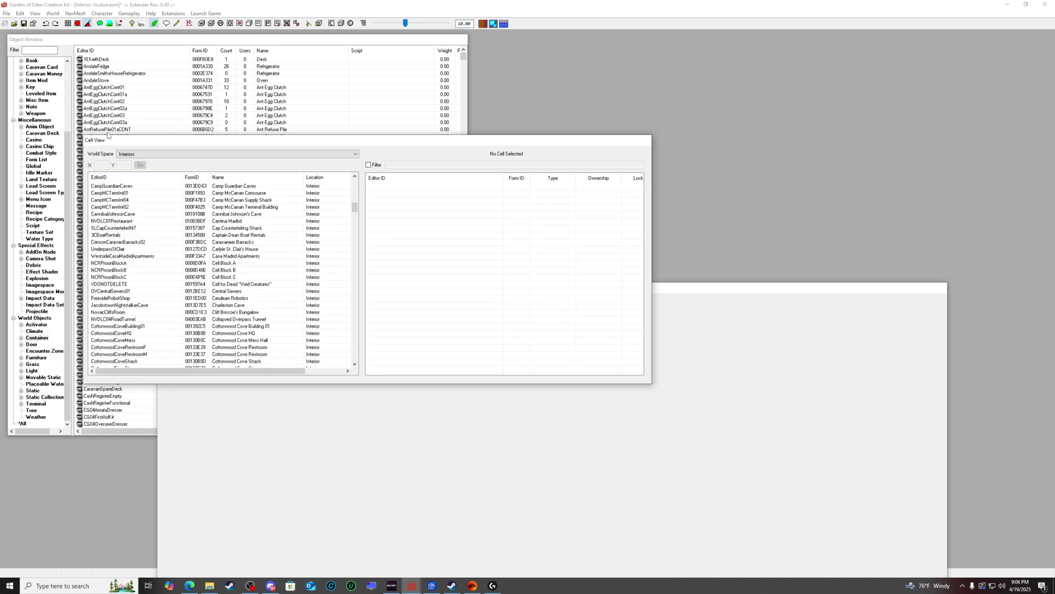
Step: Find Breezy House in the interior cell list, load it for editing and rearrange the render and object windows
left_click_drag(110, 138, 179, 118)
scroll(308, 231, "up", 3)
scroll(308, 230, "down", 15)
scroll(298, 250, "up", 16)
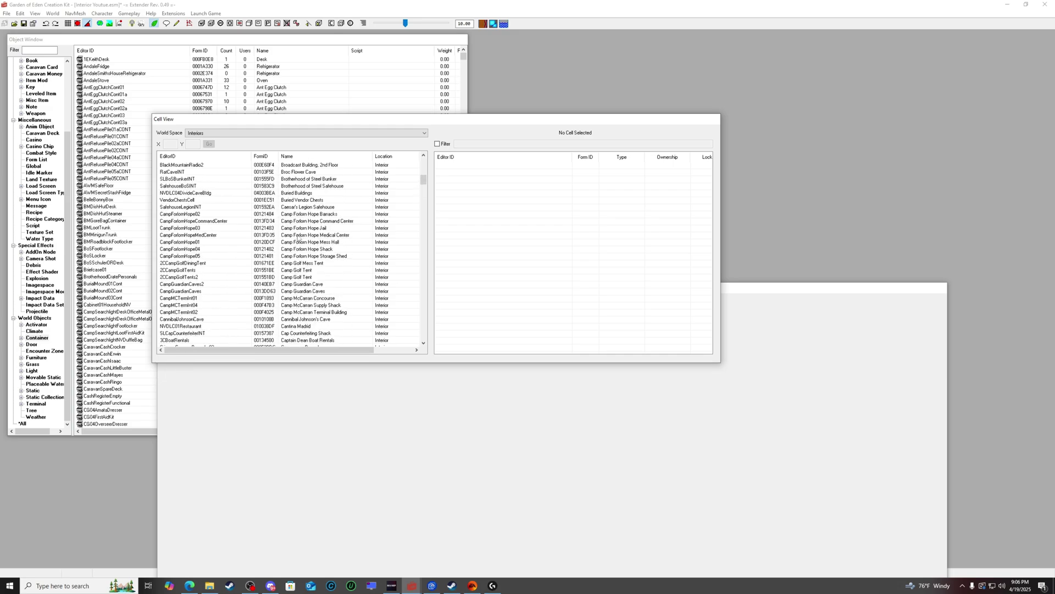
scroll(298, 238, "up", 5)
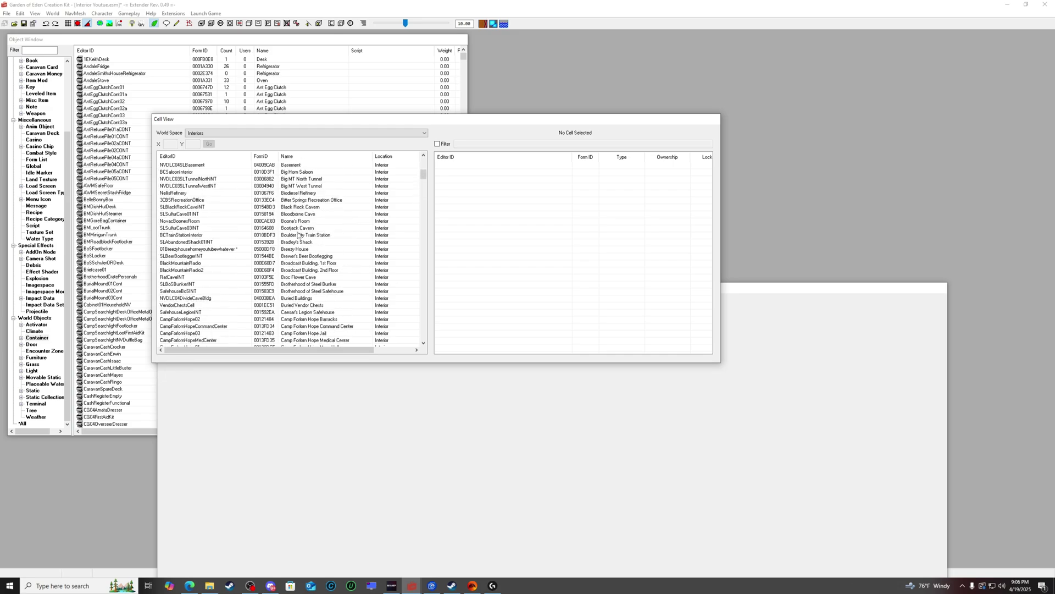
double_click(220, 249)
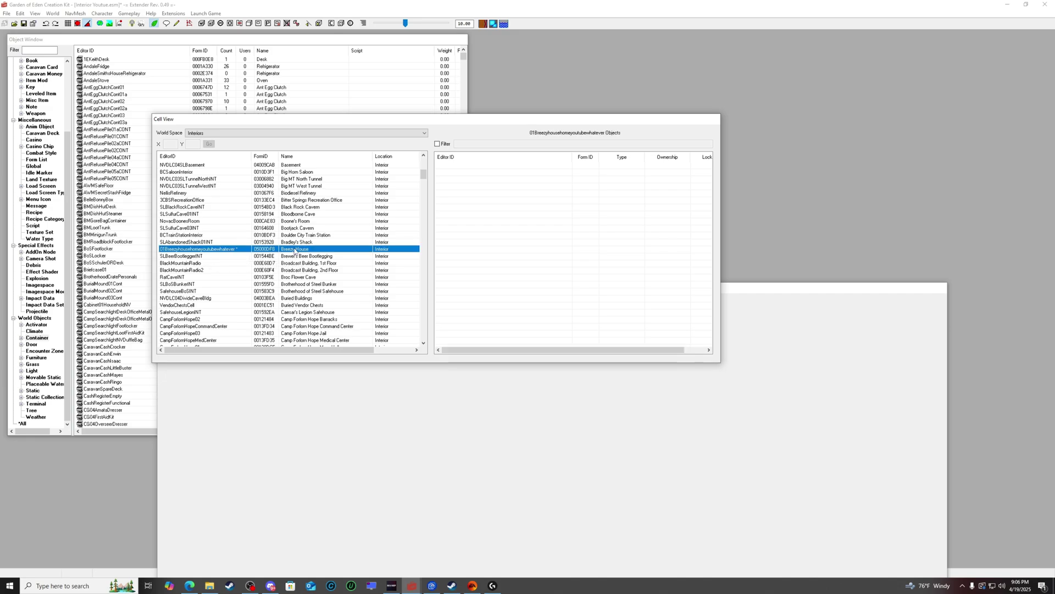
left_click_drag(796, 293, 810, 118)
left_click(377, 38)
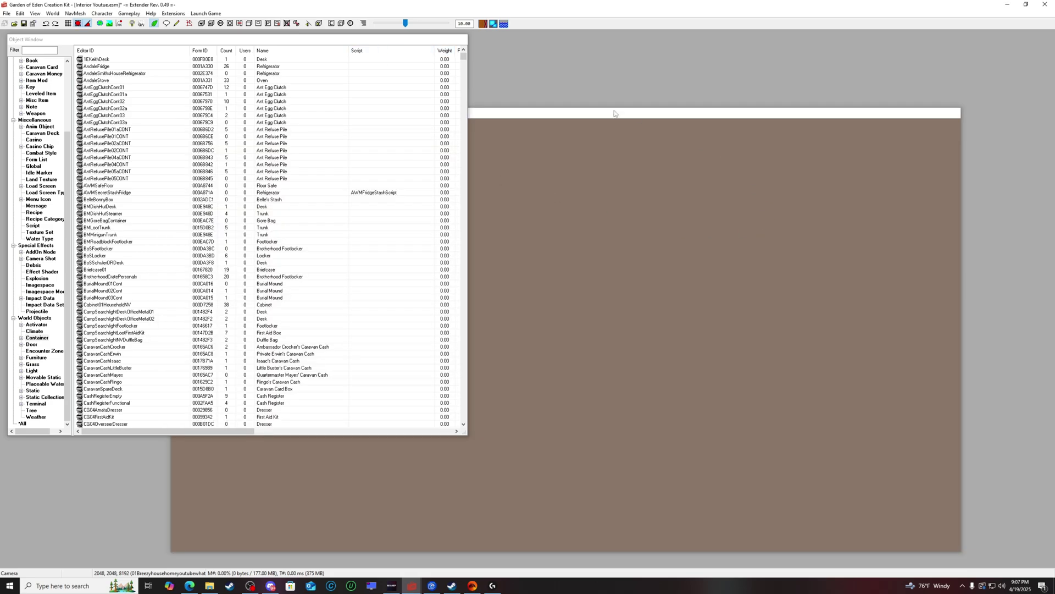
Step: Open the movement preferences, check the snap-to-grid and snap-to-angle settings, and move the dialog out of the way
left_click(7, 14)
left_click(27, 59)
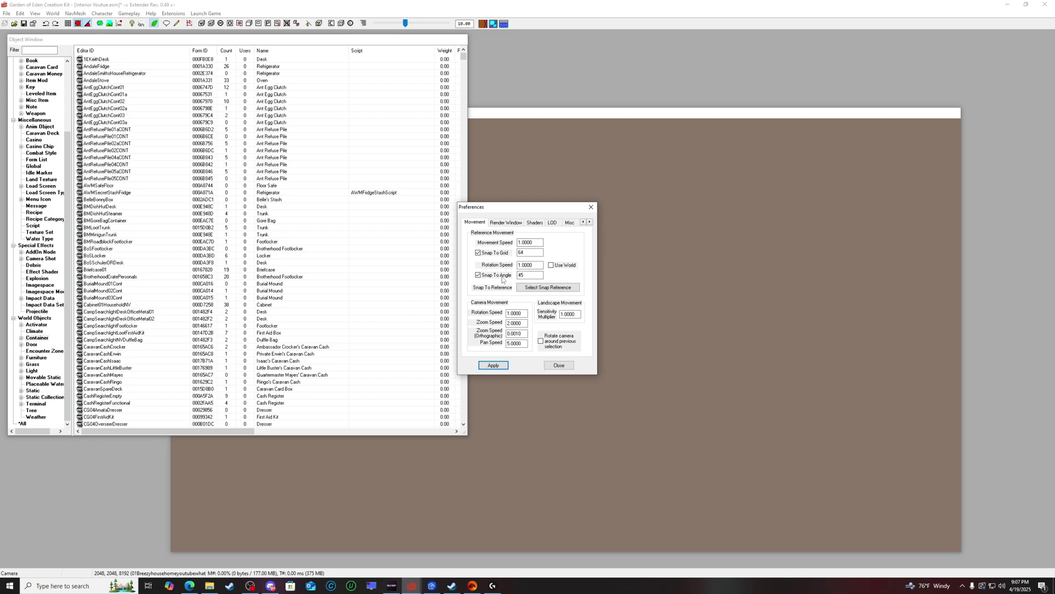
left_click(540, 277)
left_click_drag(552, 209, 496, 156)
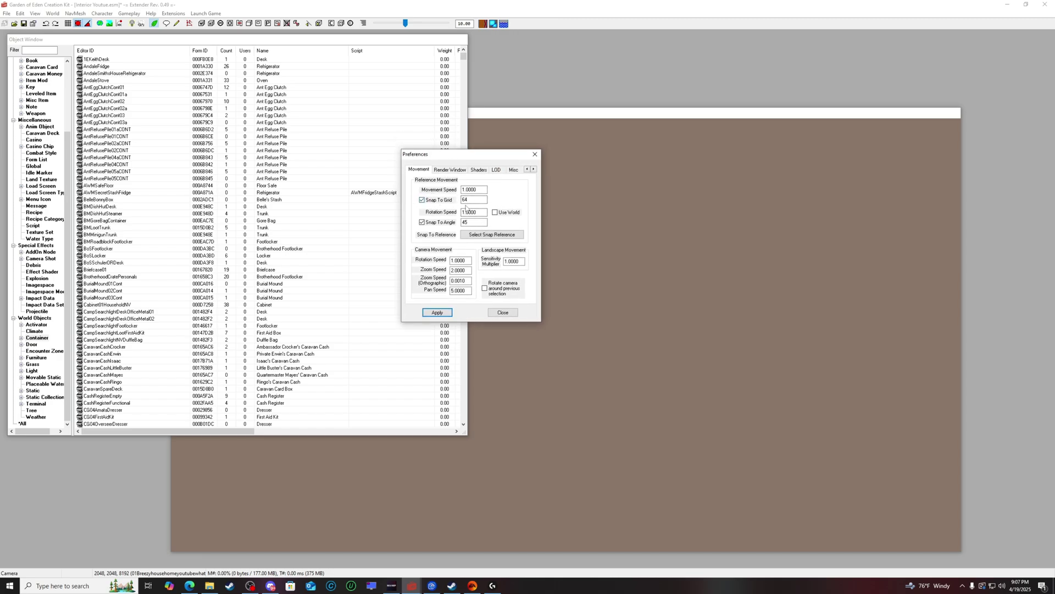
left_click_drag(499, 158, 893, 46)
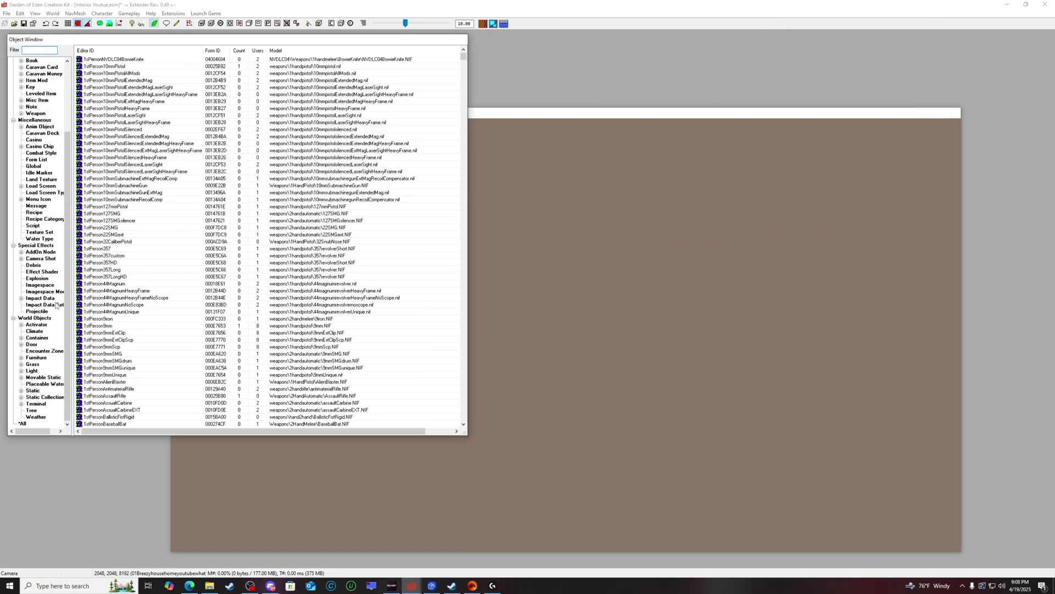
Step: Filter the static objects by "wall" and place FacRmWall01 in the Breezy House cell
left_click(33, 391)
left_click(31, 50)
scroll(148, 212, "down", 5)
scroll(136, 226, "down", 18)
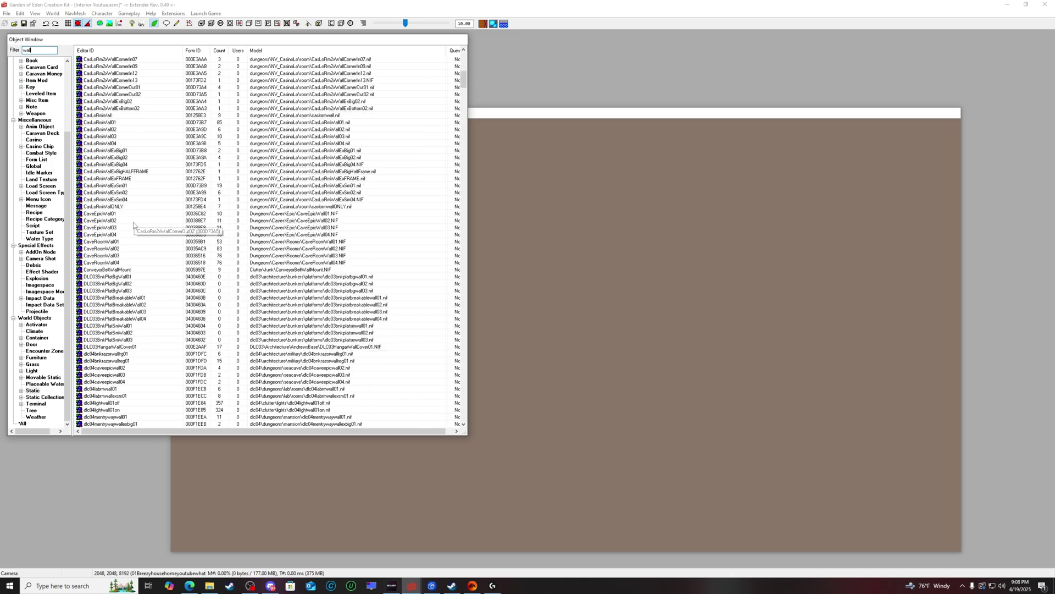
left_click(105, 235)
left_click_drag(599, 305, 617, 299)
Step: Turn on bright lighting in the render view to inspect the placed wall piece
scroll(617, 307, "down", 3)
middle_click_drag(581, 293, 497, 293, "shift")
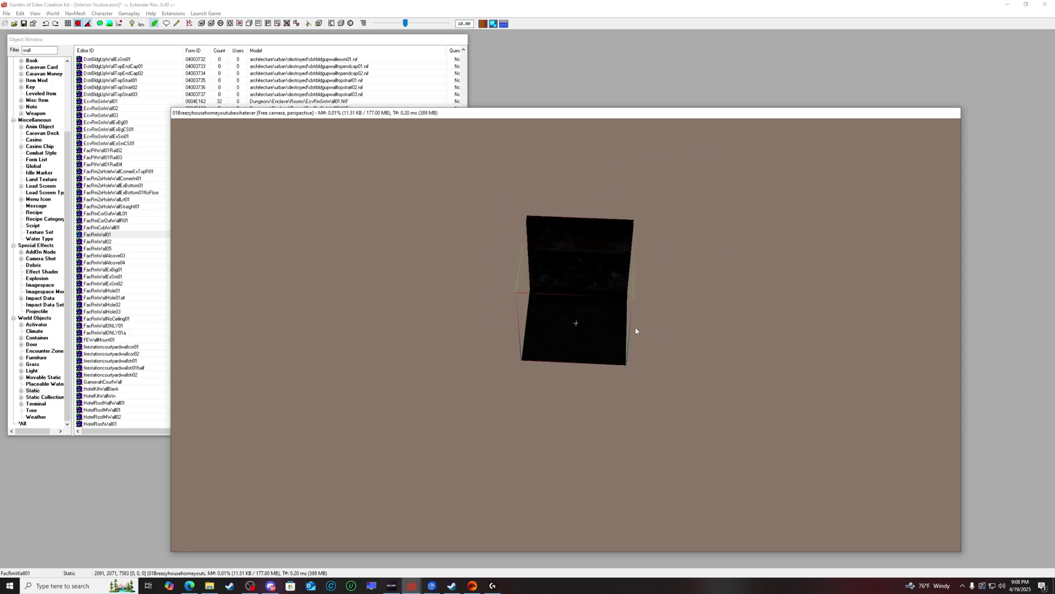
key("a")
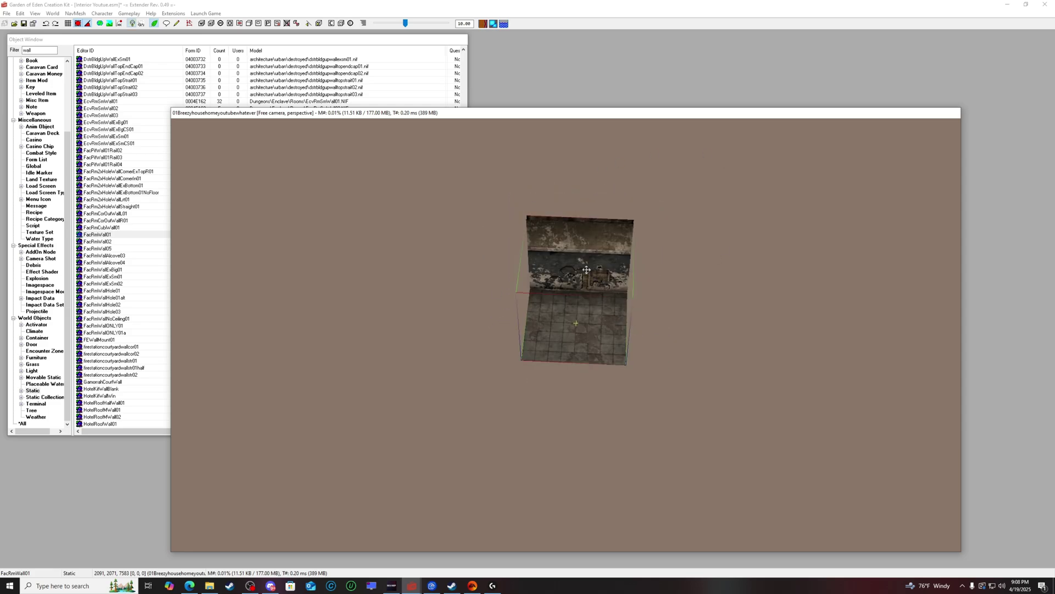
middle_click_drag(589, 247, 643, 263, "shift")
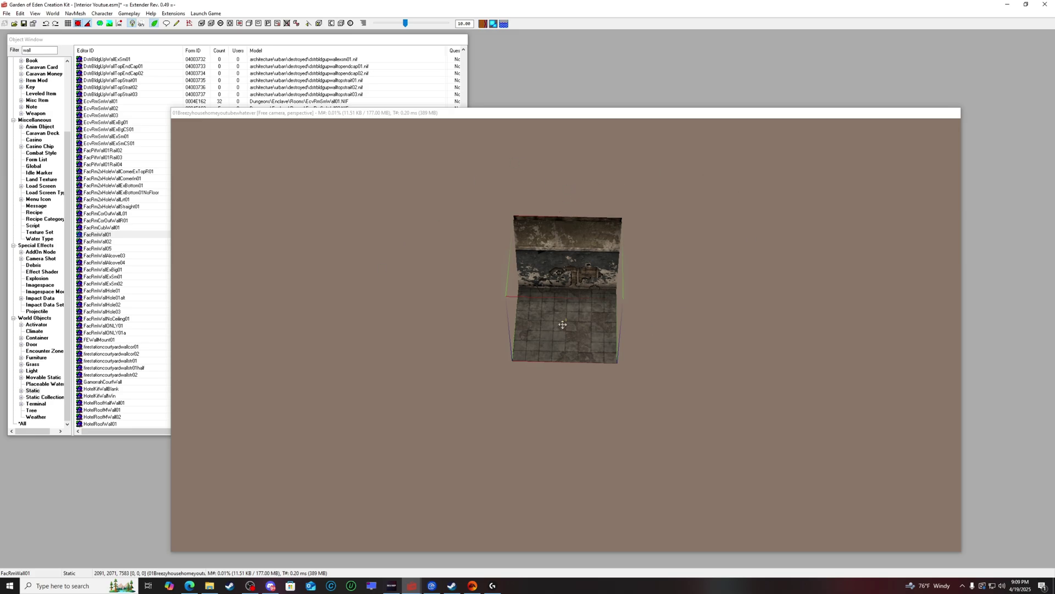
Step: Set the wall piece's X, Y and Z position to 0
double_click(596, 276)
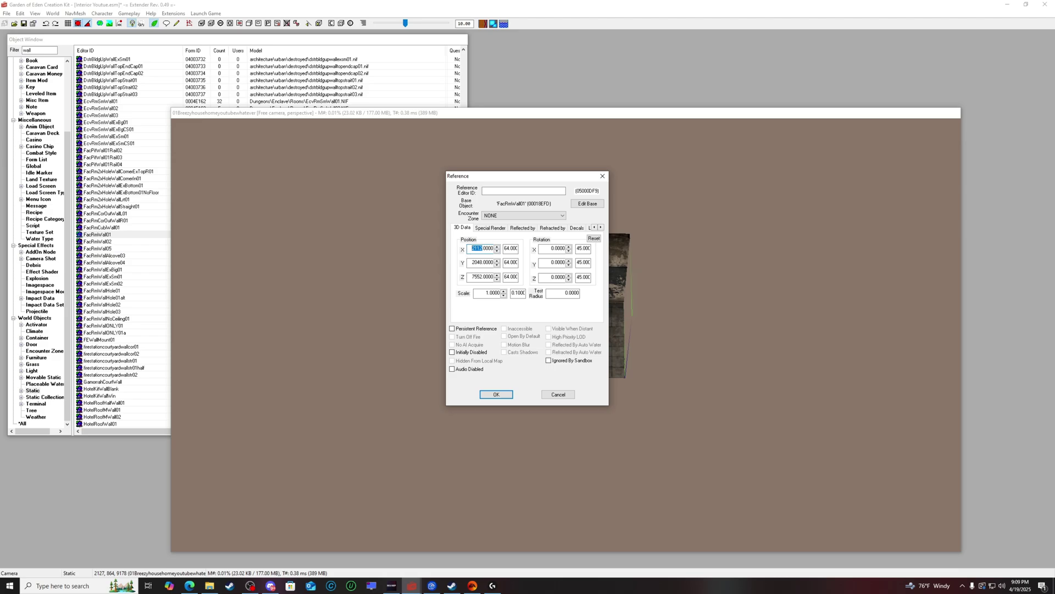
double_click(478, 262)
type("00")
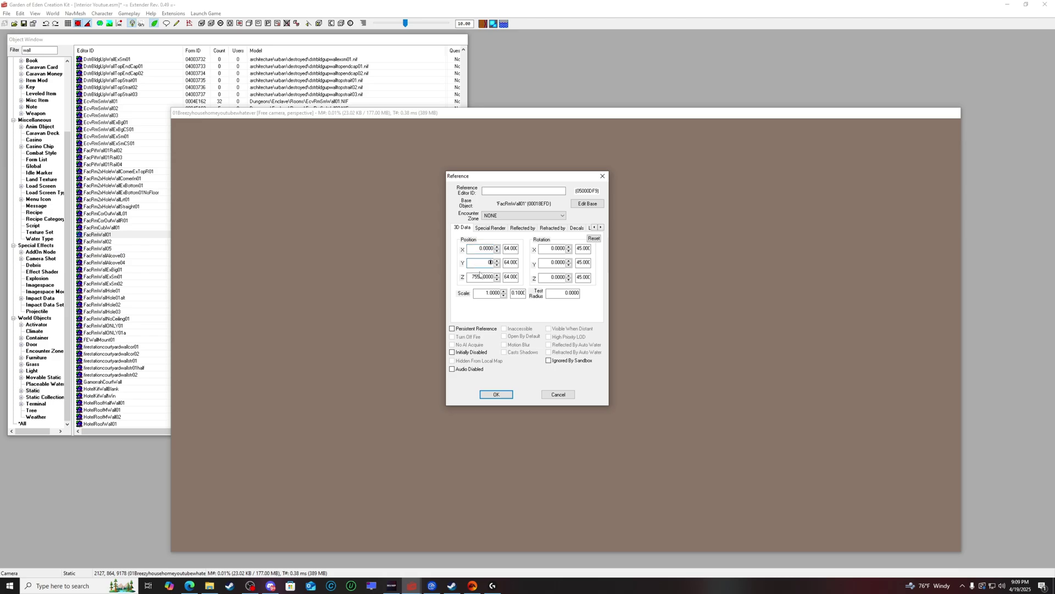
double_click(478, 277)
type("0")
left_click(504, 395)
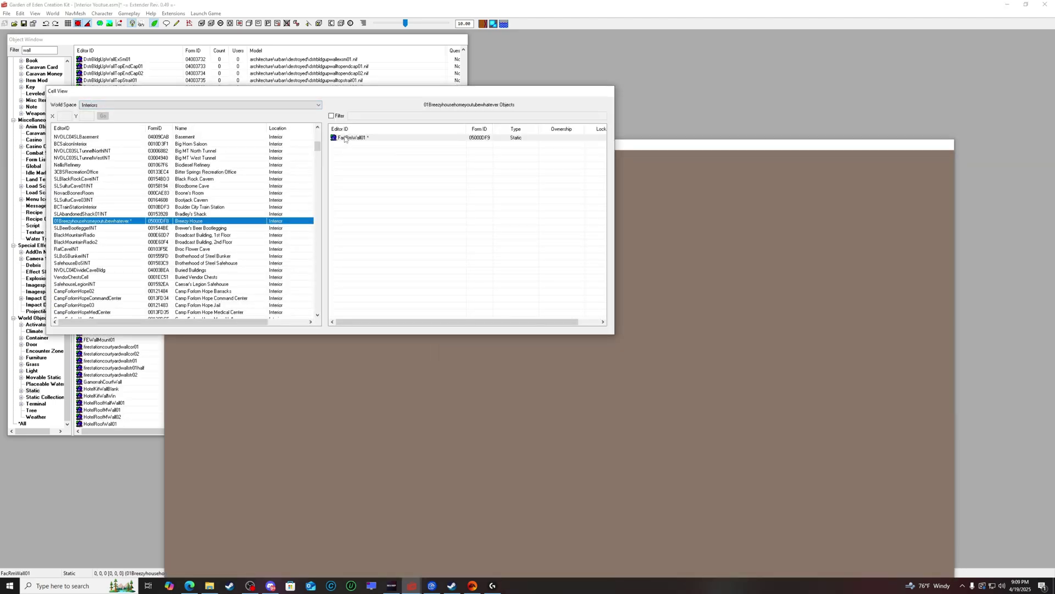
Step: Locate the FacRmWall01 reference from the cell's object list and inspect it in the render view
double_click(345, 139)
left_click(654, 193)
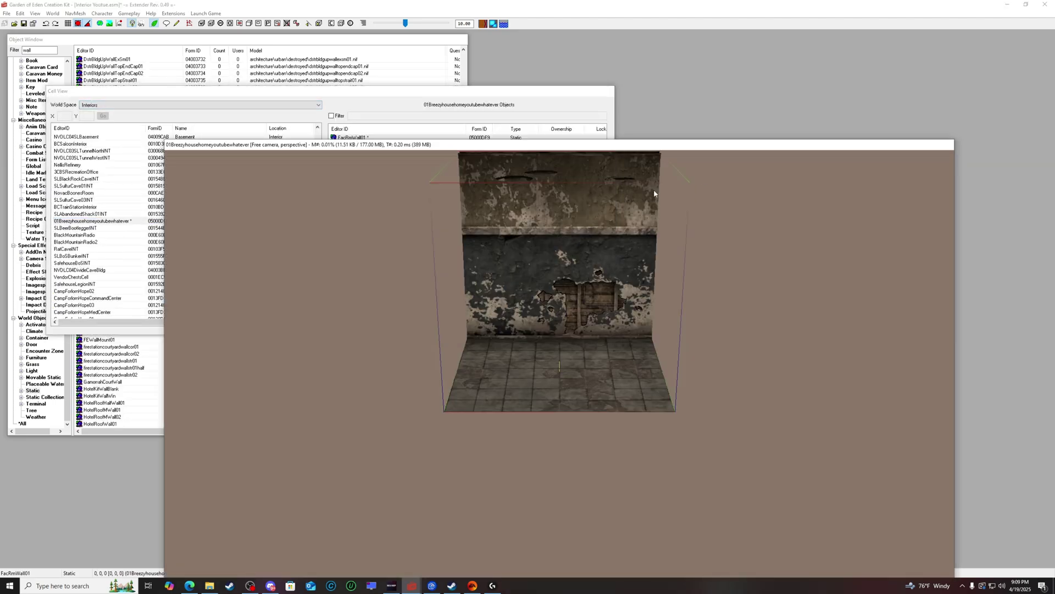
middle_click_drag(654, 194, 678, 212)
scroll(652, 196, "down", 5)
scroll(682, 215, "up", 8)
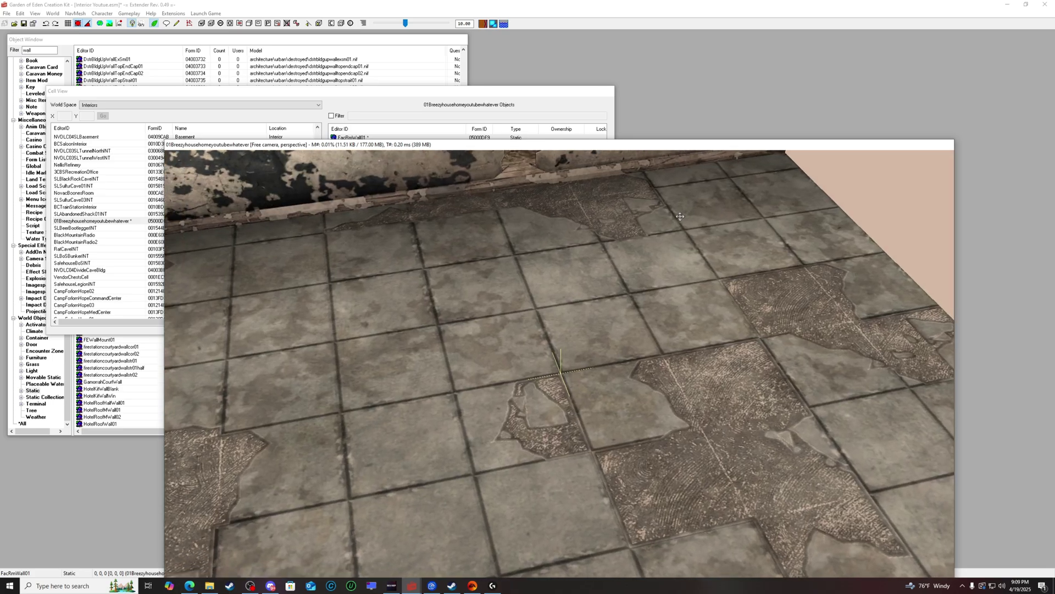
scroll(683, 215, "down", 8)
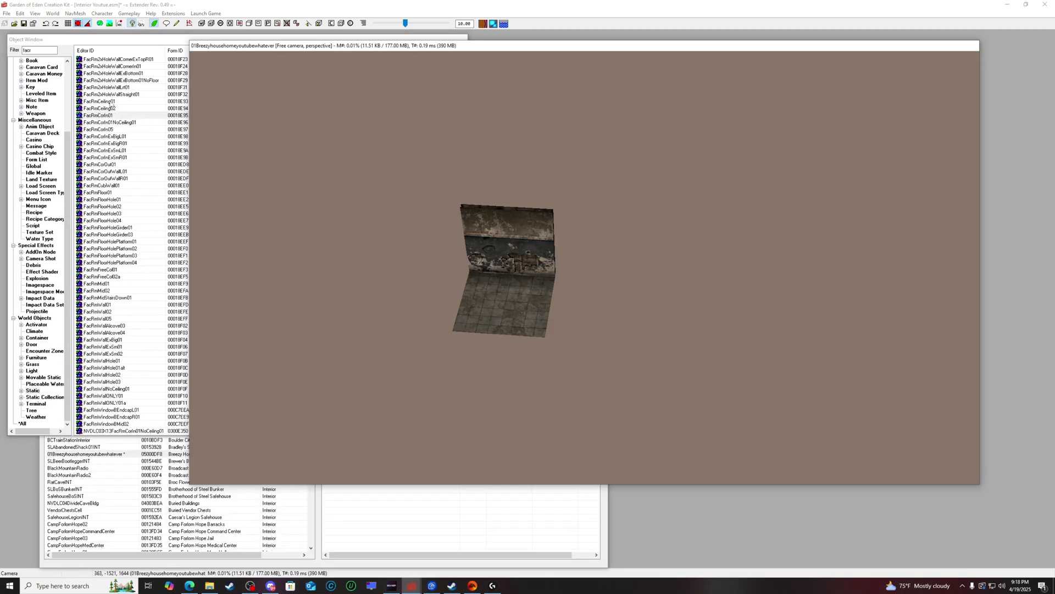
Step: Filter the static objects by "facrmcor" and place the FacRmCorIn05 corner piece in the cell
left_click(38, 50)
type("faci")
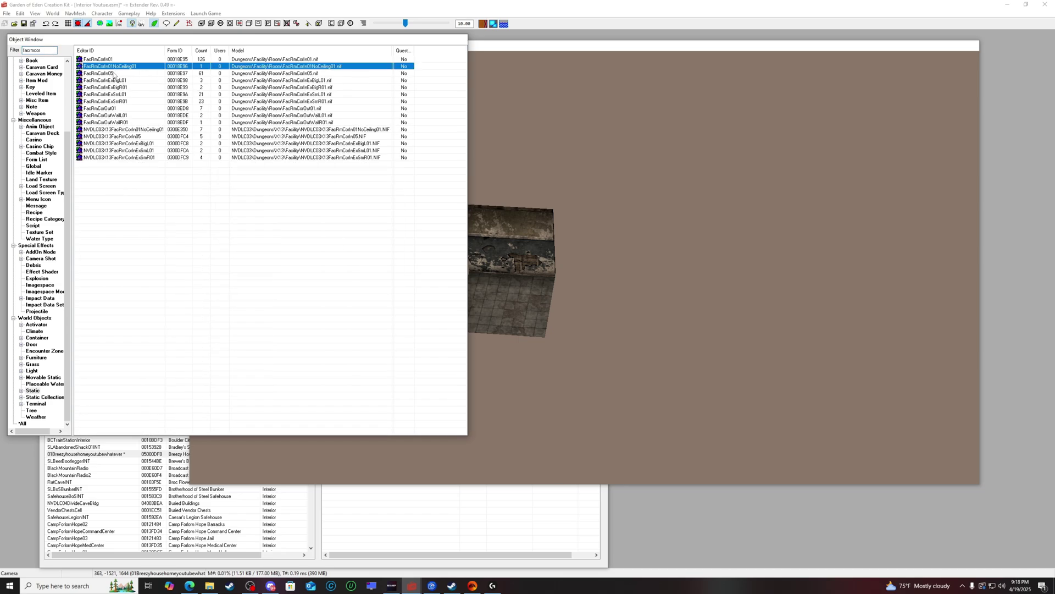
left_click(98, 74)
left_click_drag(100, 74, 594, 245)
scroll(593, 245, "down", 3)
Step: Rotate the corner piece to 90 degrees and snap it against the wall's end at 256, 0, 0
right_click_drag(596, 216, 586, 227)
middle_click_drag(587, 228, 634, 222, "shift")
left_click_drag(634, 223, 473, 291)
middle_click_drag(473, 291, 654, 286, "shift")
scroll(523, 297, "up", 5)
scroll(660, 289, "down", 4)
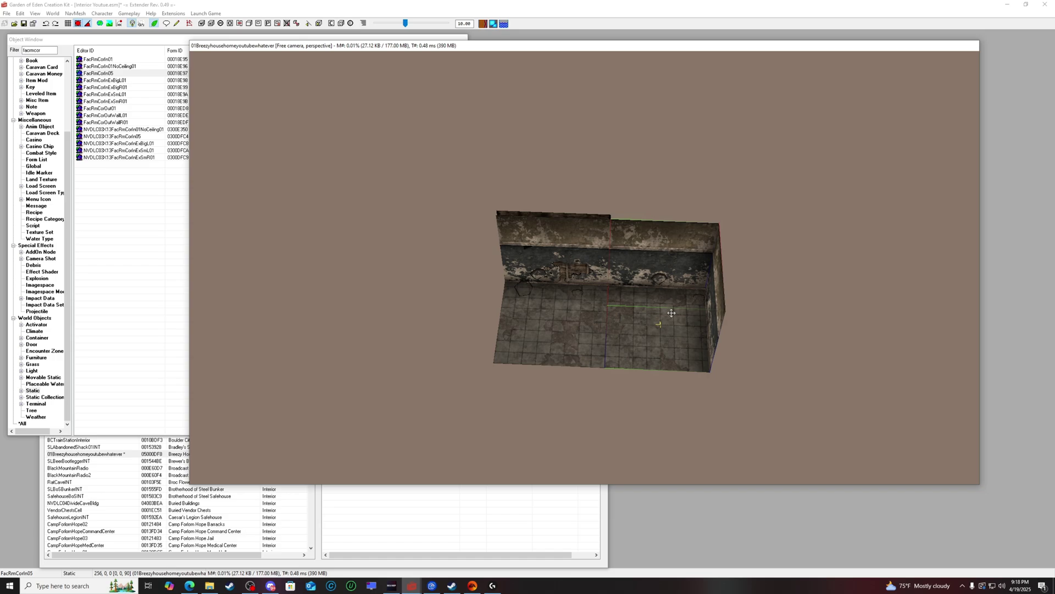
Step: Duplicate the corner piece, rotate the copy and snap it against the opposite end of the wall
left_click_drag(672, 318, 673, 285)
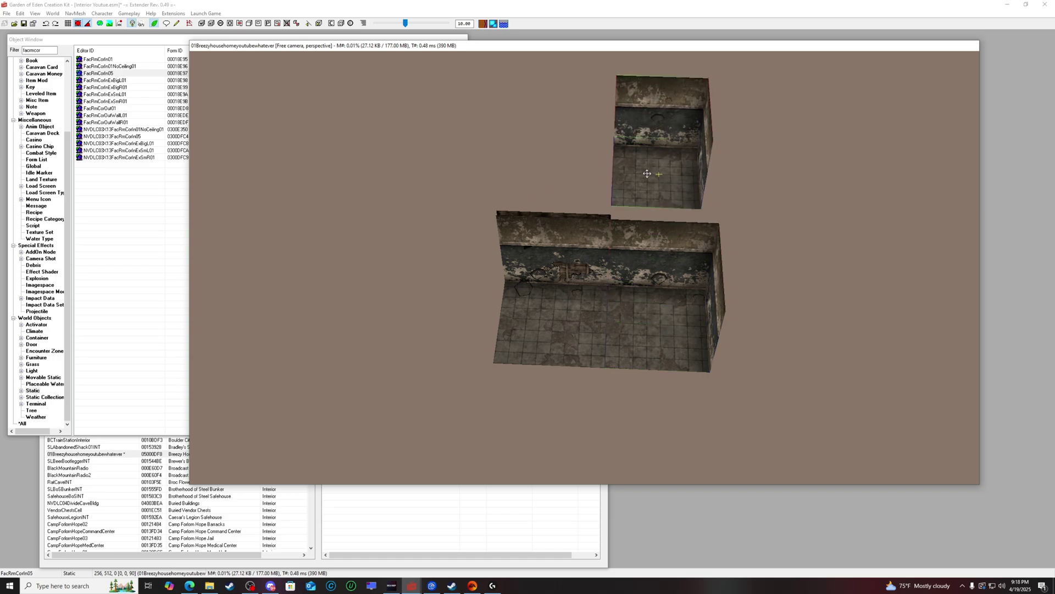
left_click_drag(636, 176, 421, 195)
right_click_drag(421, 195, 429, 180)
left_click_drag(428, 180, 440, 215)
middle_click_drag(530, 247, 433, 225)
middle_click_drag(514, 238, 579, 193, "shift")
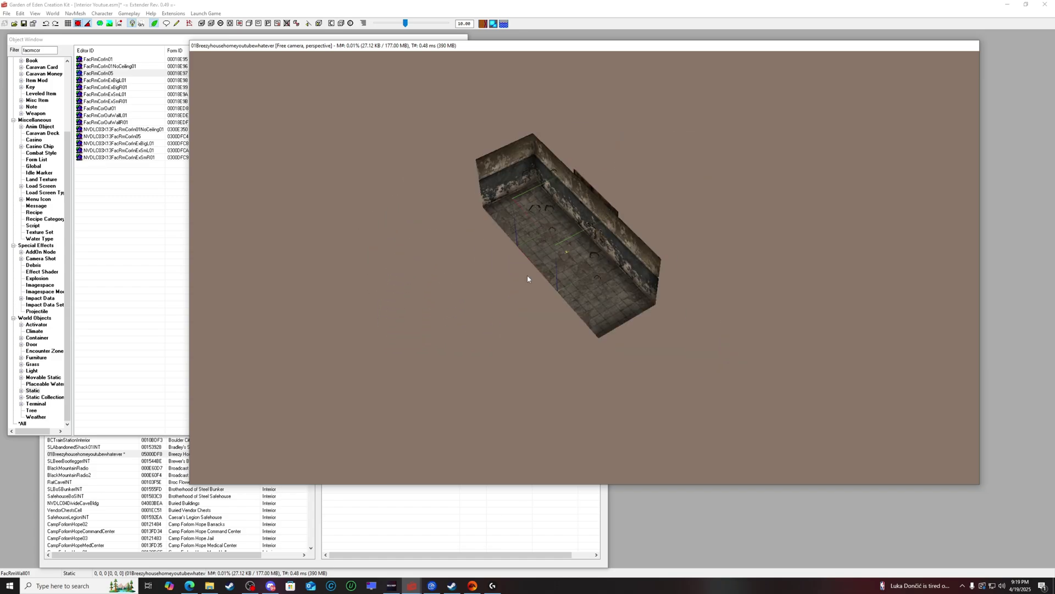
Step: Duplicate the wall piece, rotate the copy and fit it as the room's opposite wall
left_click_drag(569, 246, 549, 257)
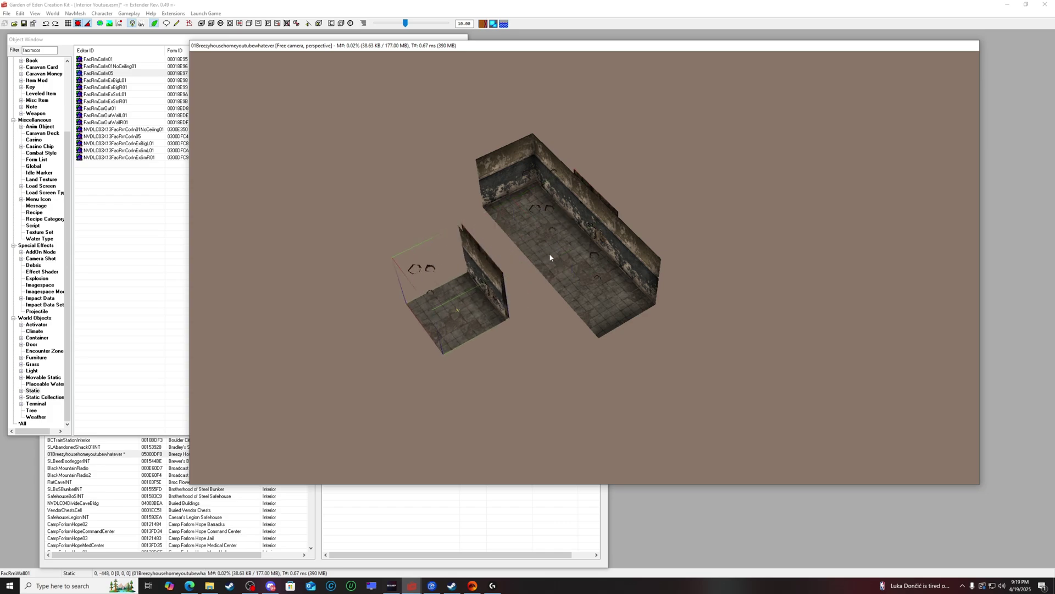
right_click_drag(497, 299, 471, 302)
middle_click_drag(471, 302, 431, 295, "shift")
left_click_drag(452, 265, 467, 264)
middle_click_drag(467, 264, 539, 238, "shift")
Step: Duplicate a corner piece, rotate the copy to -90 degrees and snap it into the room at -256, -256, 0
left_click(657, 234)
middle_click_drag(656, 235, 687, 250)
key("ctrl+d")
left_click_drag(627, 225, 539, 204)
right_click_drag(539, 205, 545, 199)
left_click_drag(519, 198, 523, 198)
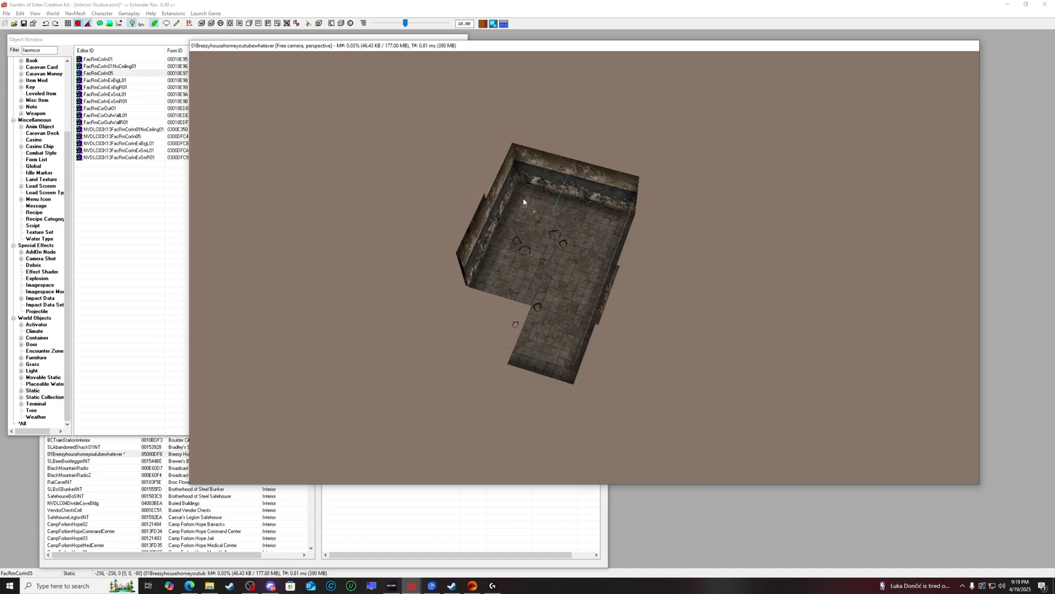
Step: Broaden the static object filter to "facrm" and place the FacRmCorInExSmL01 doorway corner piece in the cell
middle_click_drag(564, 239, 518, 273, "shift")
scroll(443, 239, "up", 4)
scroll(442, 239, "up", 4)
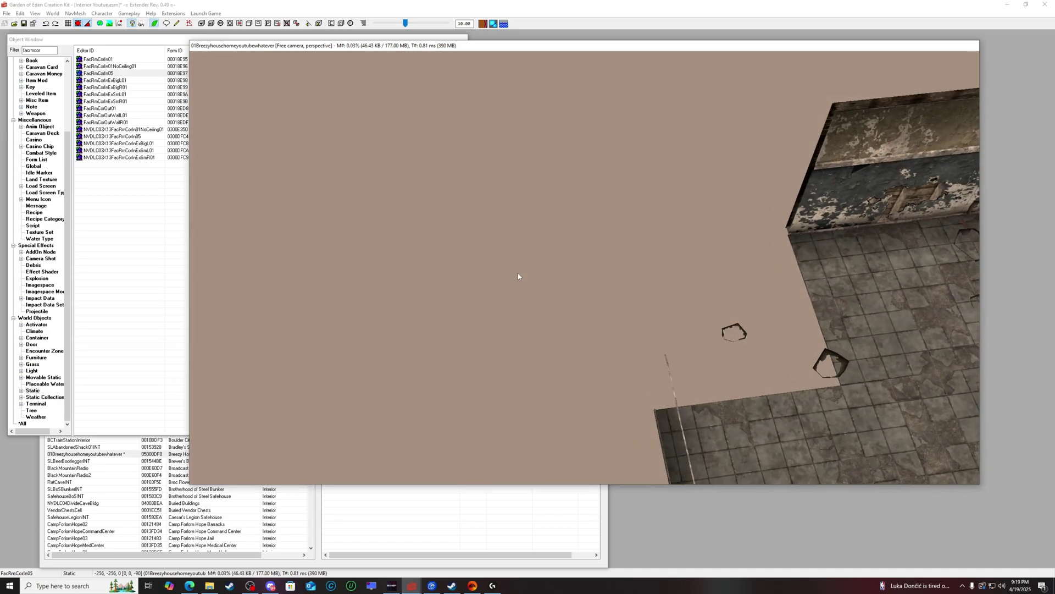
scroll(518, 273, "down", 5)
middle_click_drag(871, 298, 825, 292, "shift")
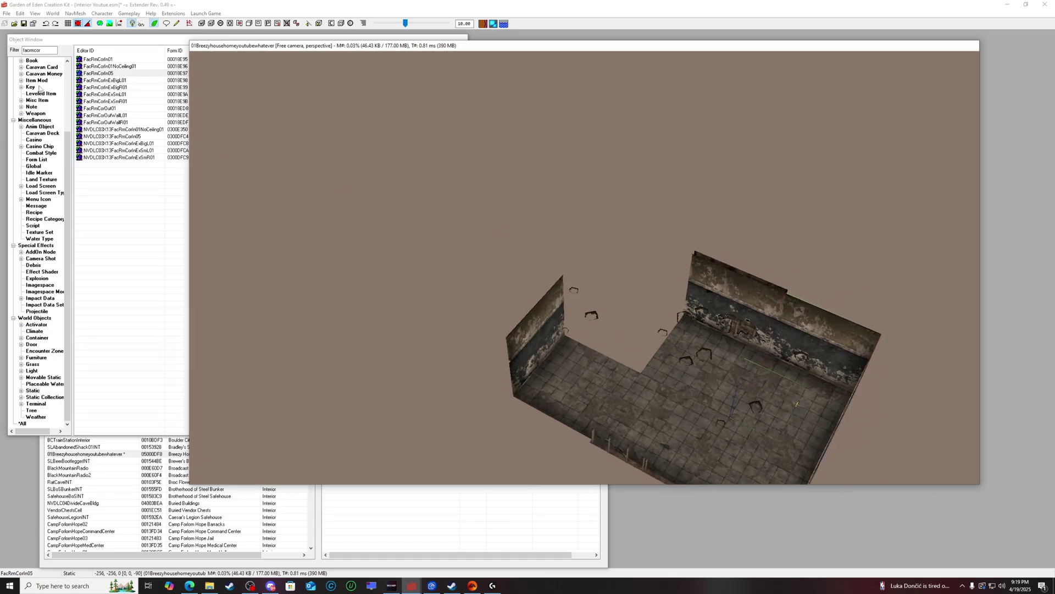
left_click(37, 61)
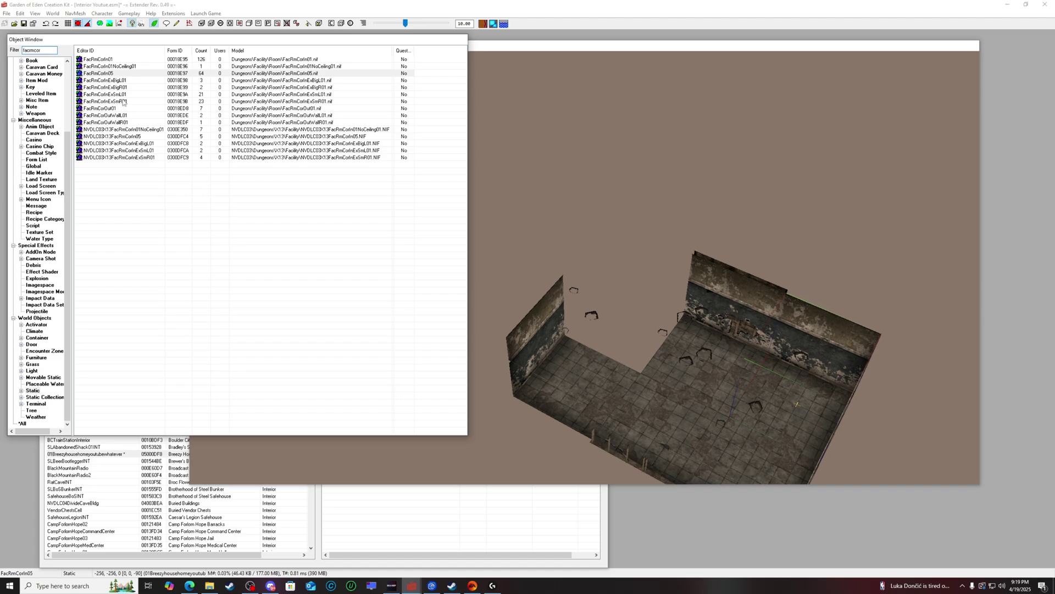
left_click_drag(117, 122, 116, 133)
key("BackSpace")
key("BackSpace")
key("BackSpace")
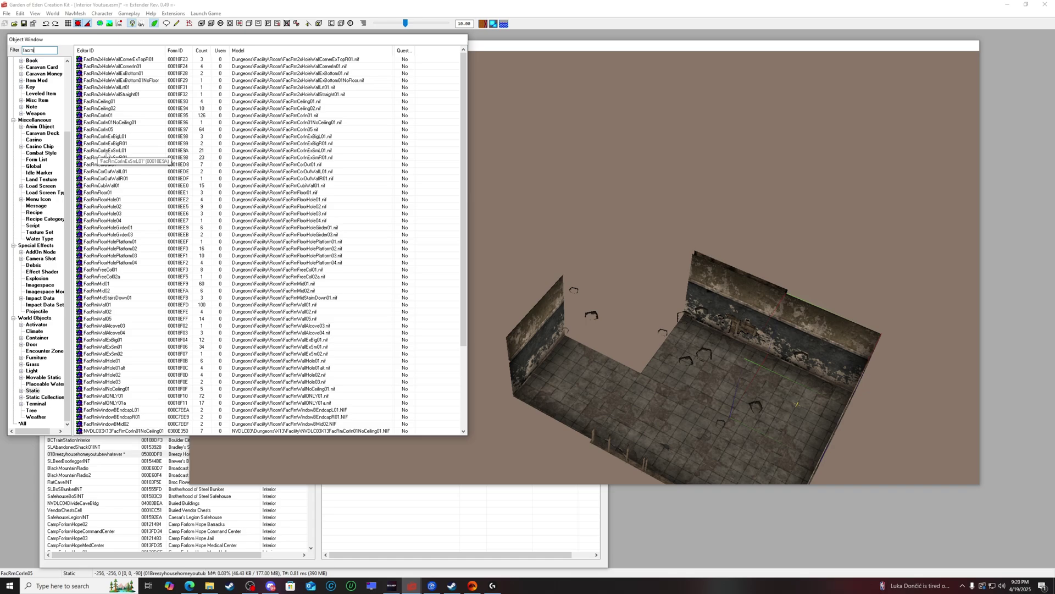
left_click_drag(122, 150, 592, 257)
Step: Rotate the doorway corner piece to -180 degrees and snap it into the room's open corner at 256, -256, 0
right_click_drag(593, 258, 560, 260)
left_click_drag(560, 261, 651, 248)
middle_click_drag(652, 249, 618, 292, "shift")
left_click_drag(618, 292, 684, 314)
middle_click_drag(685, 314, 694, 265, "shift")
left_click_drag(693, 265, 716, 323)
middle_click_drag(678, 317, 610, 279, "shift")
middle_click_drag(610, 278, 628, 269)
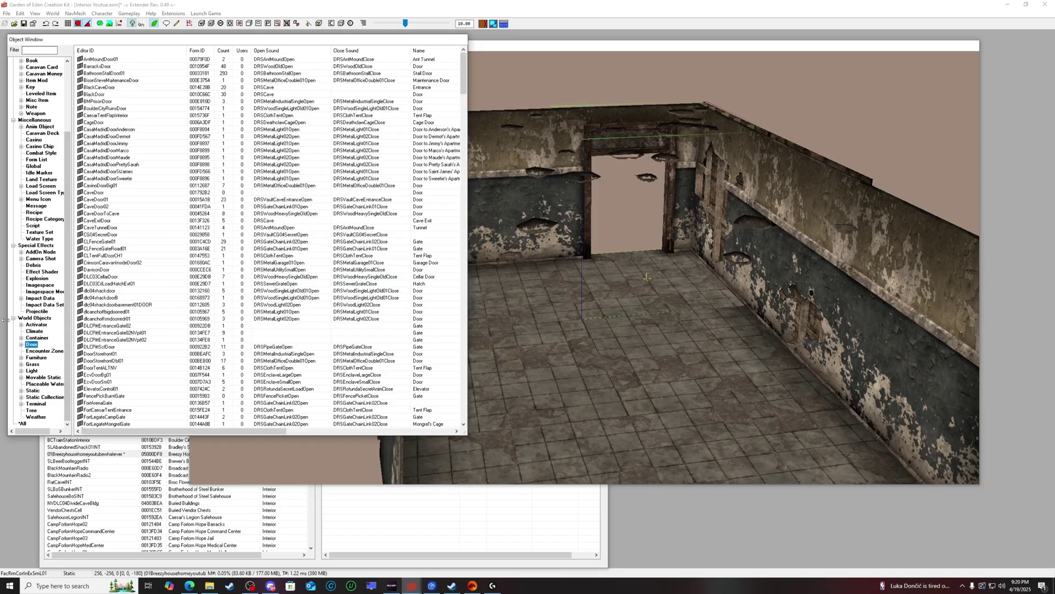
Step: Browse the door objects and place WoodShackDoor in the cell
scroll(127, 204, "down", 13)
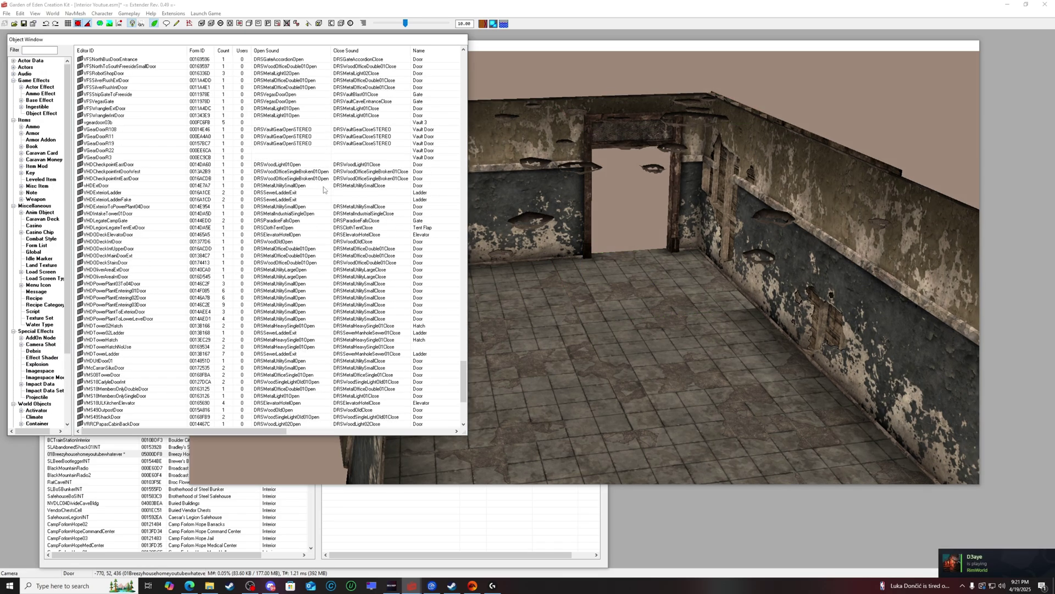
scroll(326, 187, "down", 8)
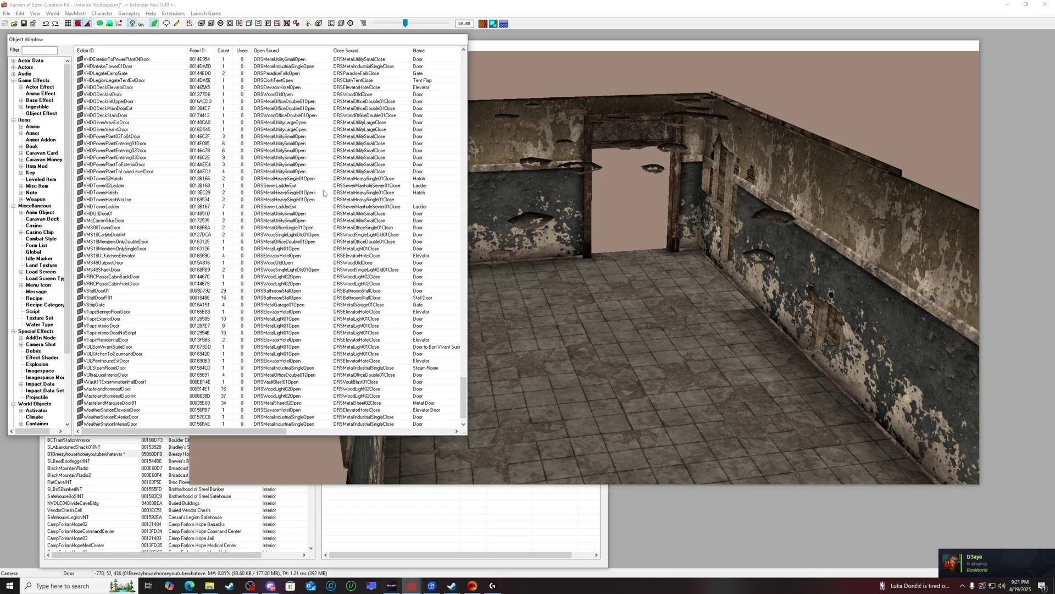
scroll(134, 377, "down", 1)
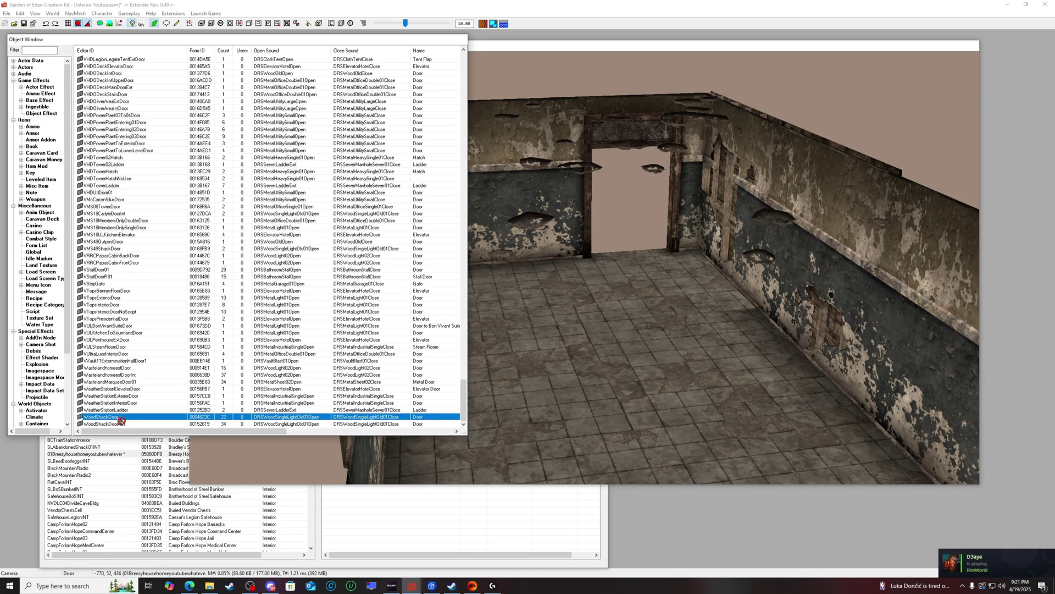
scroll(540, 329, "down", 10)
scroll(539, 325, "down", 2)
left_click_drag(539, 326, 540, 324)
Step: Rotate the wooden door to -90 degrees and move it into the doorway at 320, -256, 128
scroll(540, 322, "down", 2)
right_click_drag(541, 300, 535, 318)
left_click_drag(535, 318, 586, 173)
scroll(588, 175, "up", 8)
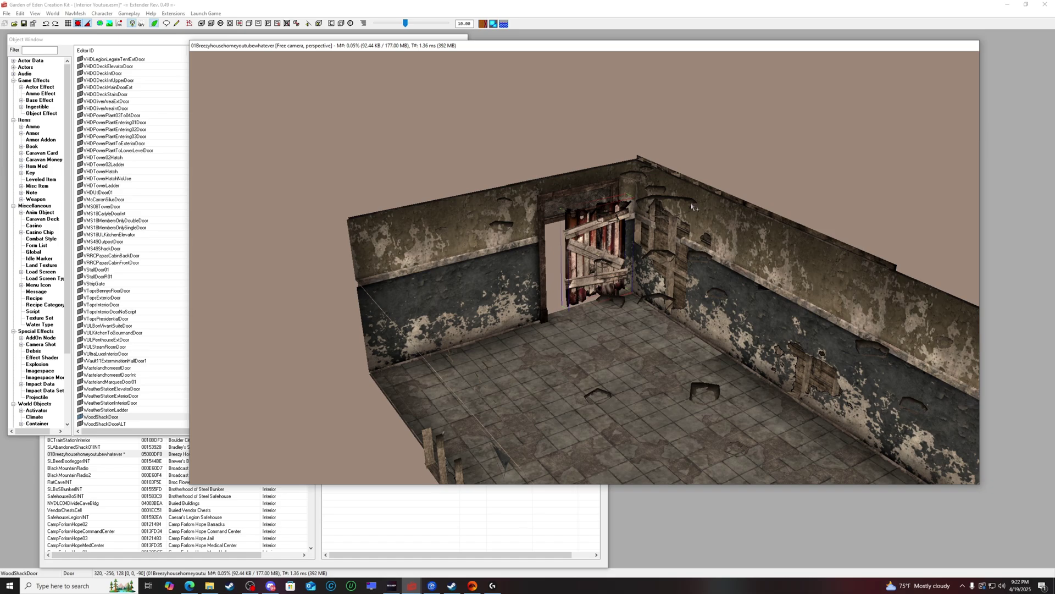
Step: Move the boarded wooden door out of the doorway to 128, -64, 128 and delete it from the cell
left_click(611, 230)
middle_click_drag(611, 229, 596, 258, "shift")
left_click_drag(597, 257, 650, 285)
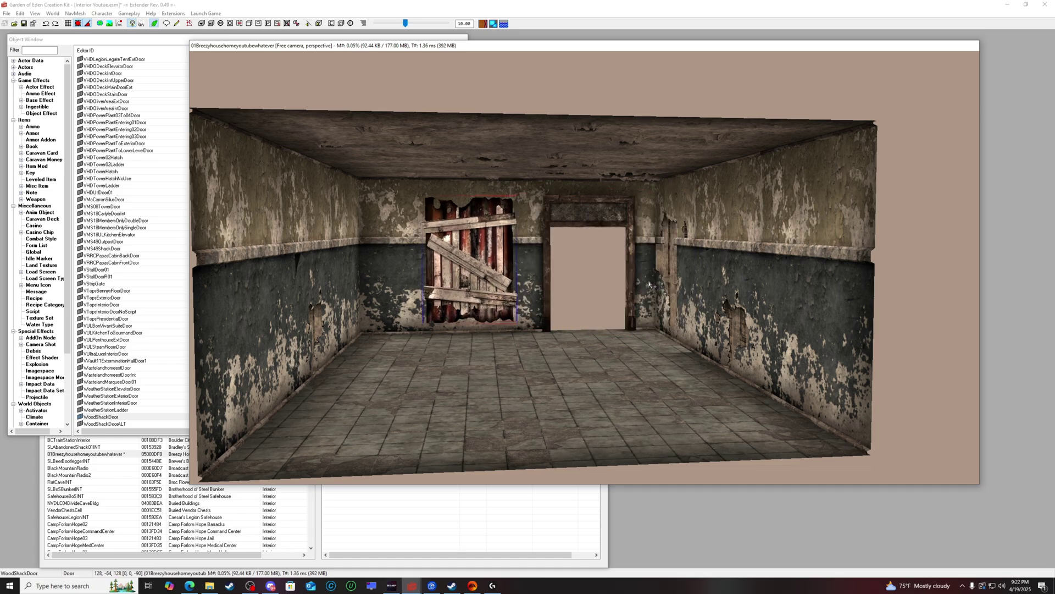
key("Delete")
Step: Delete the FacRmCorIn05 corner piece next to the doorway piece, and undo the deletion
left_click(457, 257)
middle_click_drag(456, 256, 561, 258, "shift")
scroll(456, 261, "down", 5)
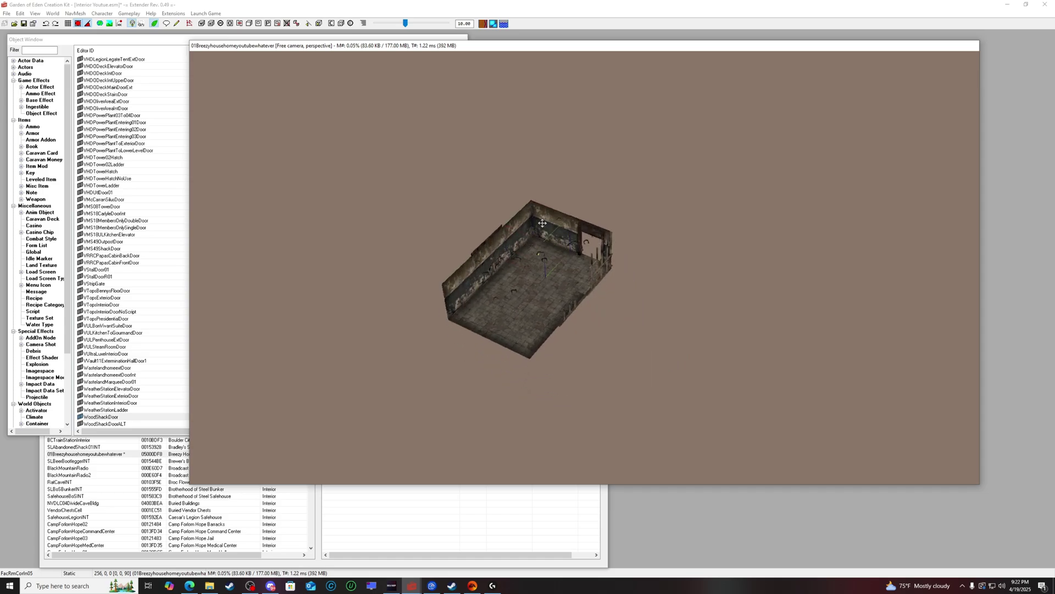
scroll(573, 236, "up", 6)
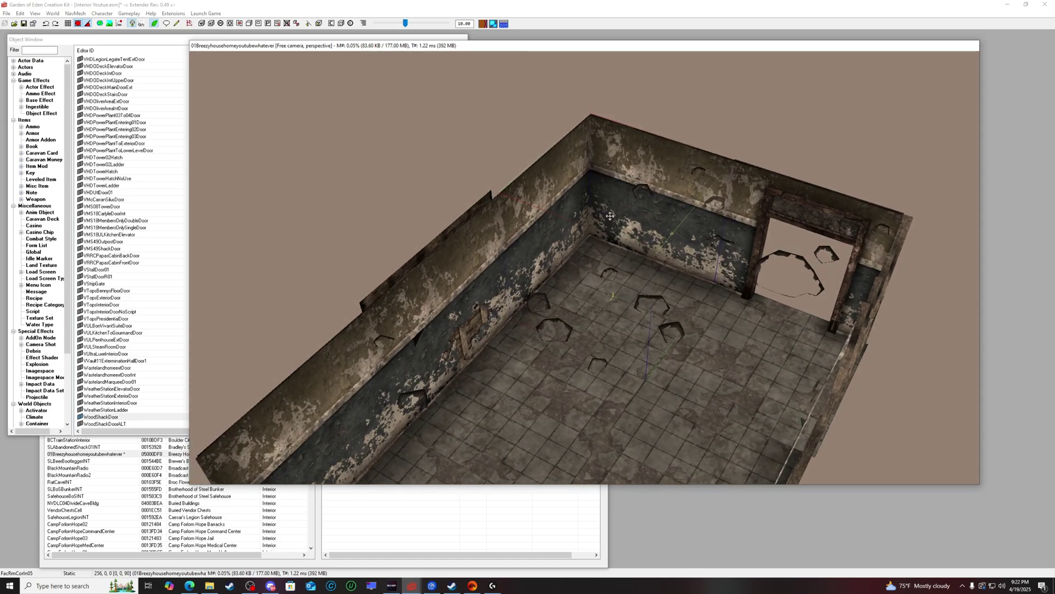
key("Delete")
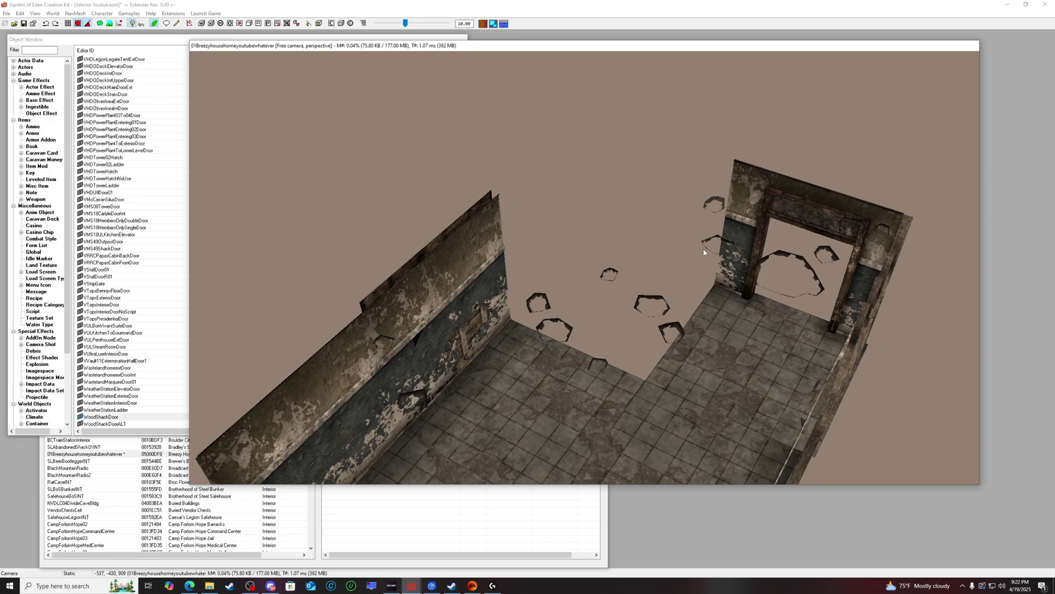
key("ctrl+z")
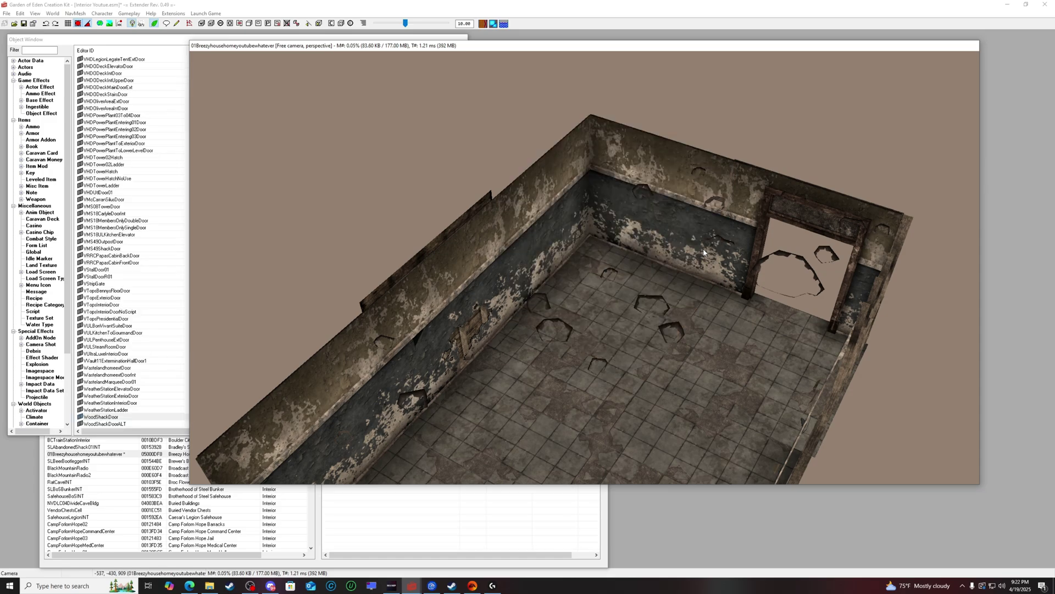
Step: Examine the empty doorway corner piece and its adjoining walls and floor from several angles and distances
scroll(705, 252, "up", 2)
left_click(634, 219)
left_click(760, 255)
middle_click_drag(759, 253, 797, 234, "shift")
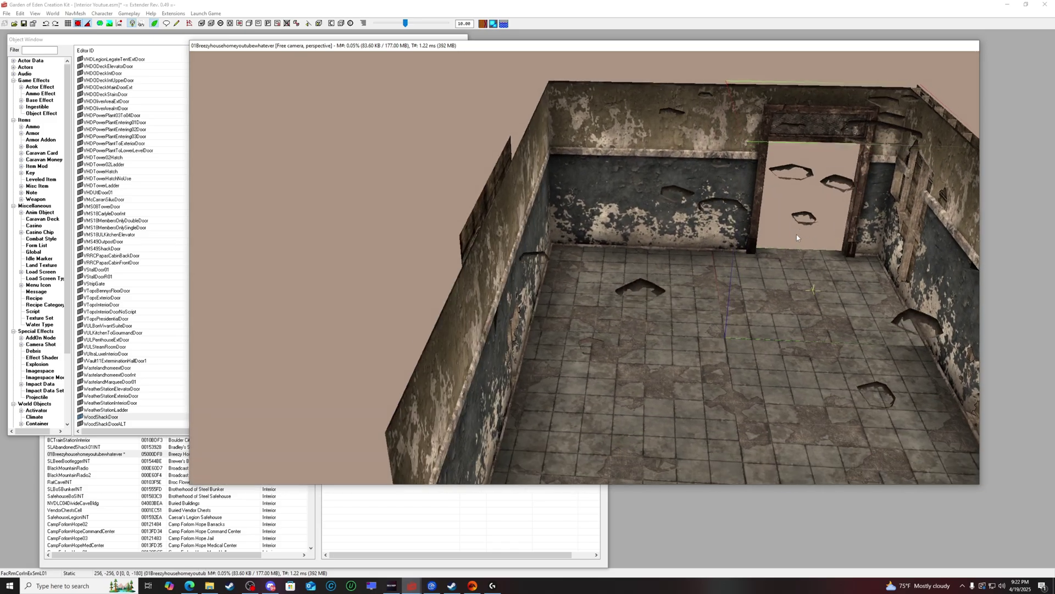
scroll(797, 233, "down", 3)
scroll(794, 233, "down", 3)
scroll(794, 231, "up", 4)
scroll(792, 231, "down", 3)
middle_click_drag(791, 230, 765, 232)
scroll(763, 233, "up", 3)
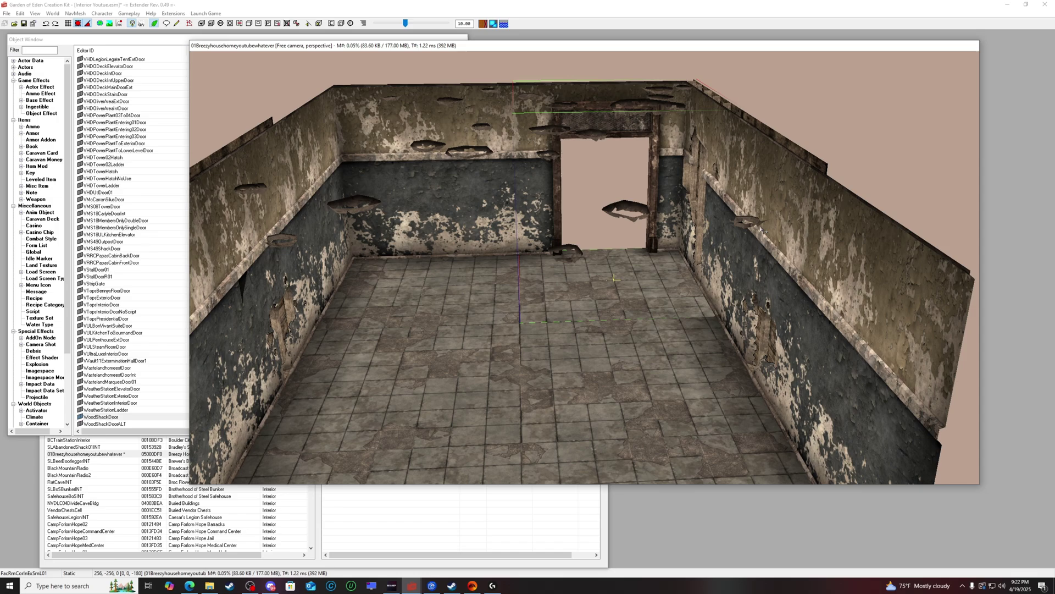
scroll(762, 230, "down", 4)
scroll(760, 230, "up", 6)
scroll(756, 238, "down", 1)
middle_click_drag(761, 230, 755, 243)
scroll(755, 243, "down", 1)
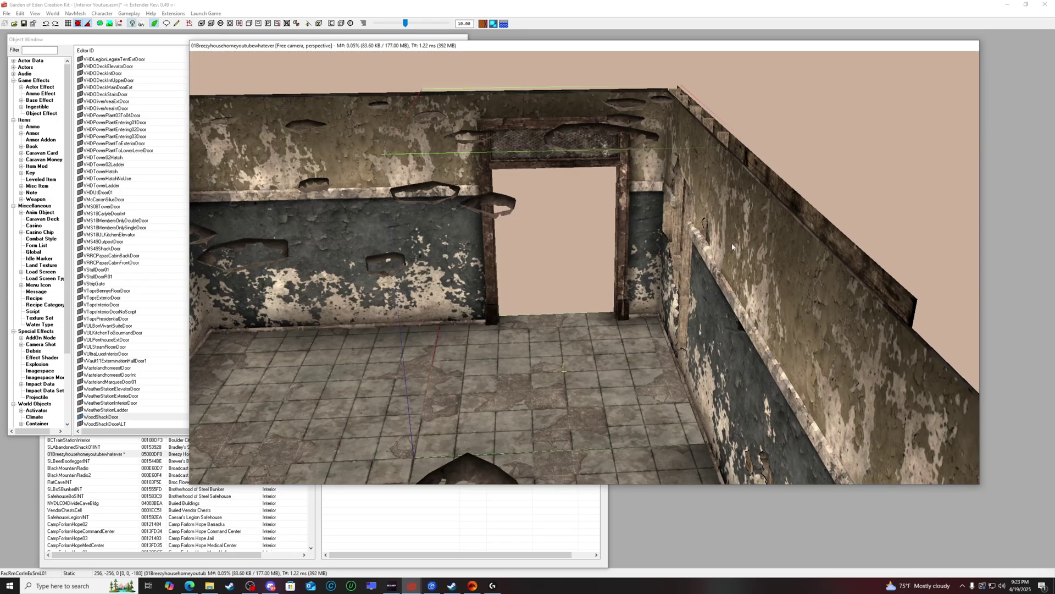
Step: Pick OffDoorSmL01 from the door objects and place it in the empty doorway at 384, -256, 0
left_click(365, 157)
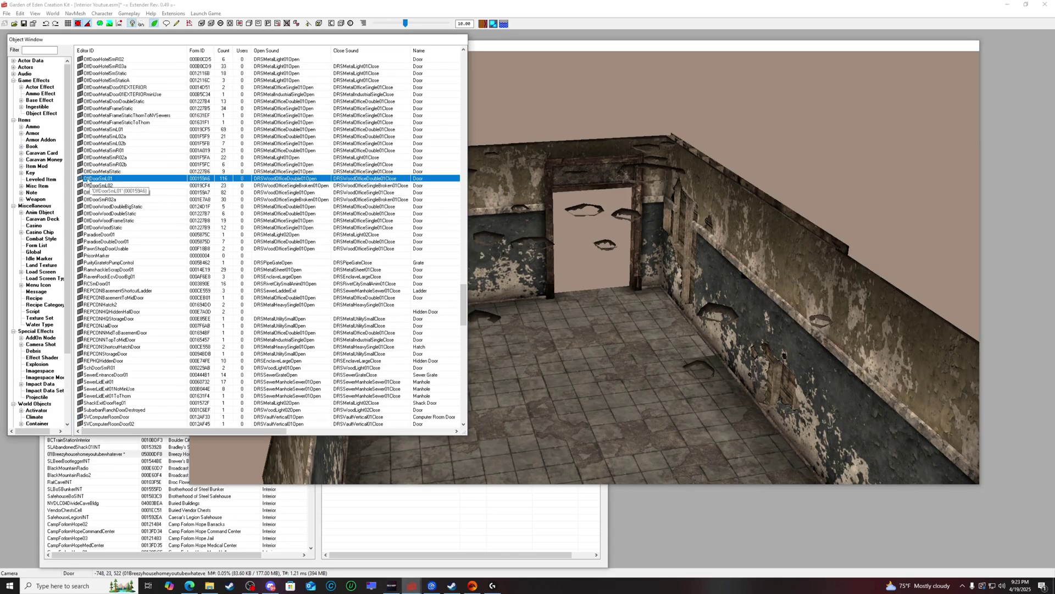
left_click_drag(101, 184, 595, 280)
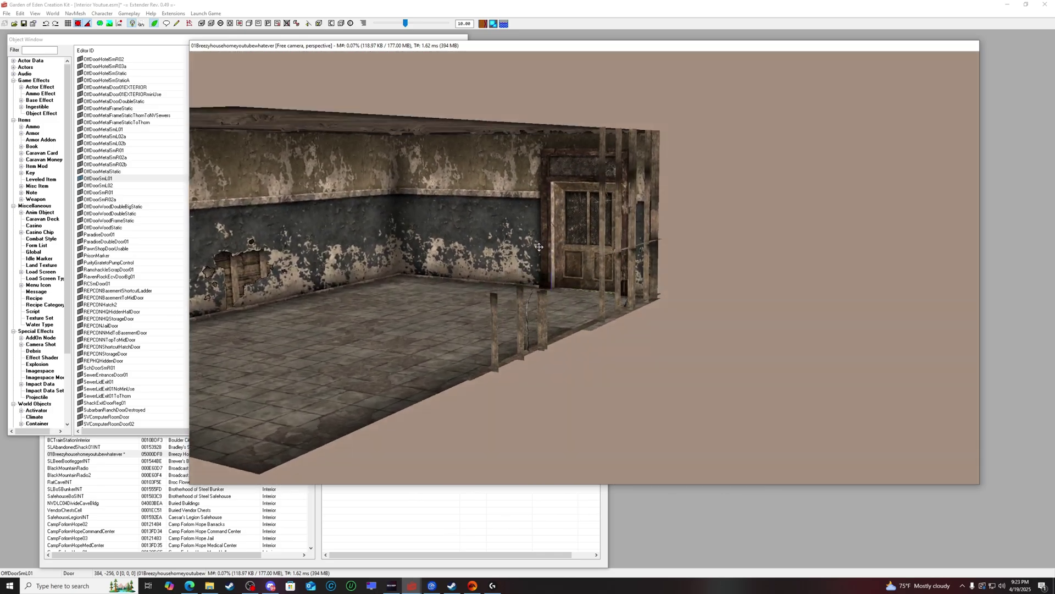